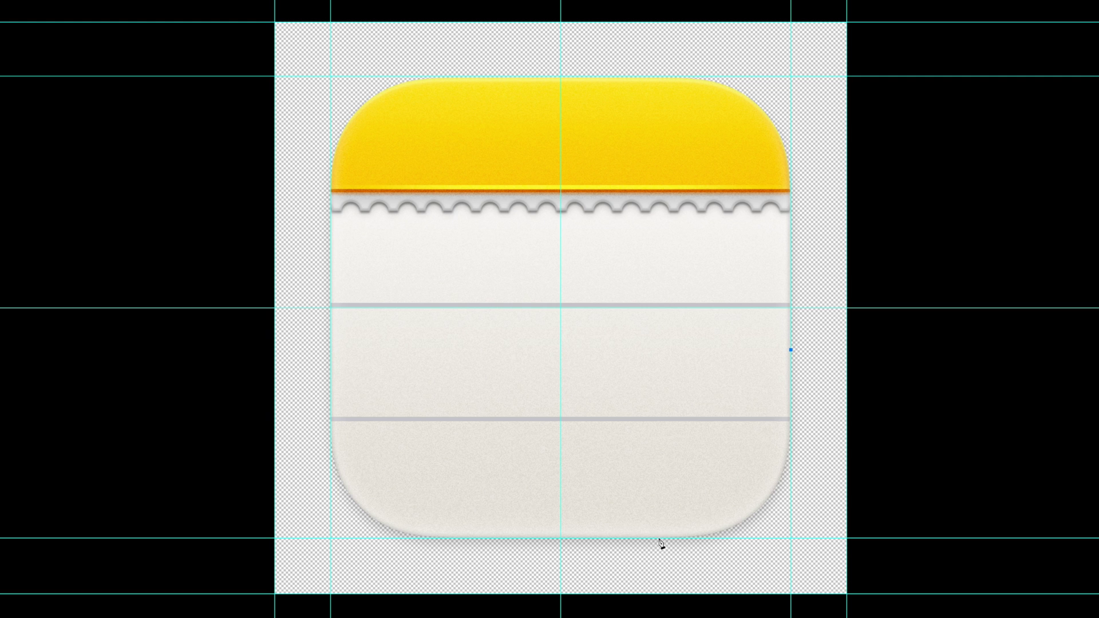
Draw a white fold shape with the Pen tool across the icon's lower-right corner, bowing its upper edge outward with S-curved ends.
click(579, 538)
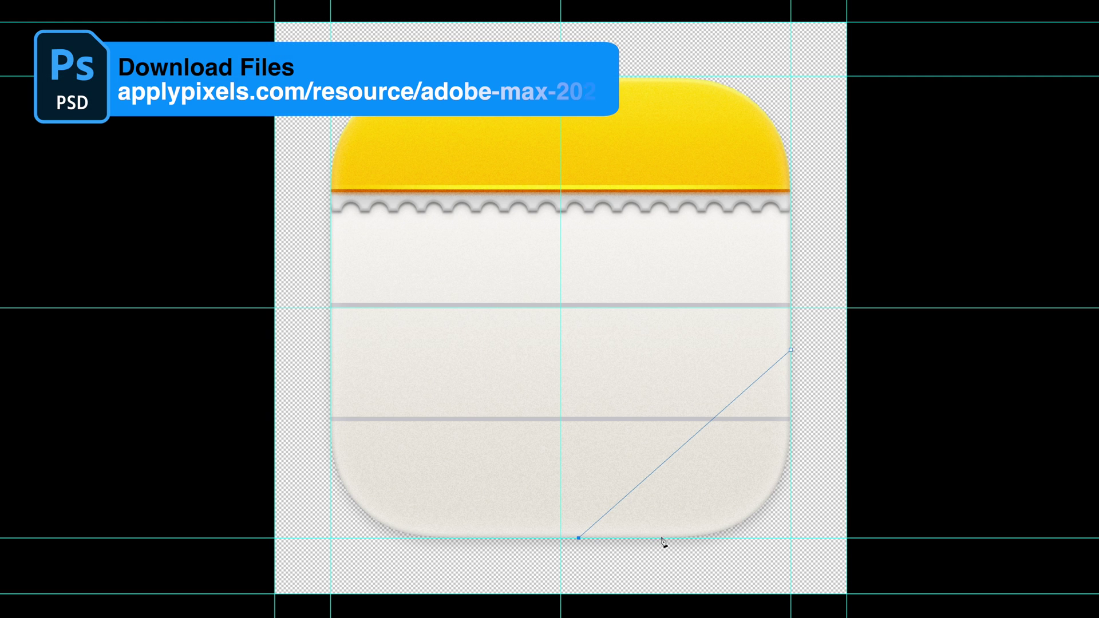
click(791, 373)
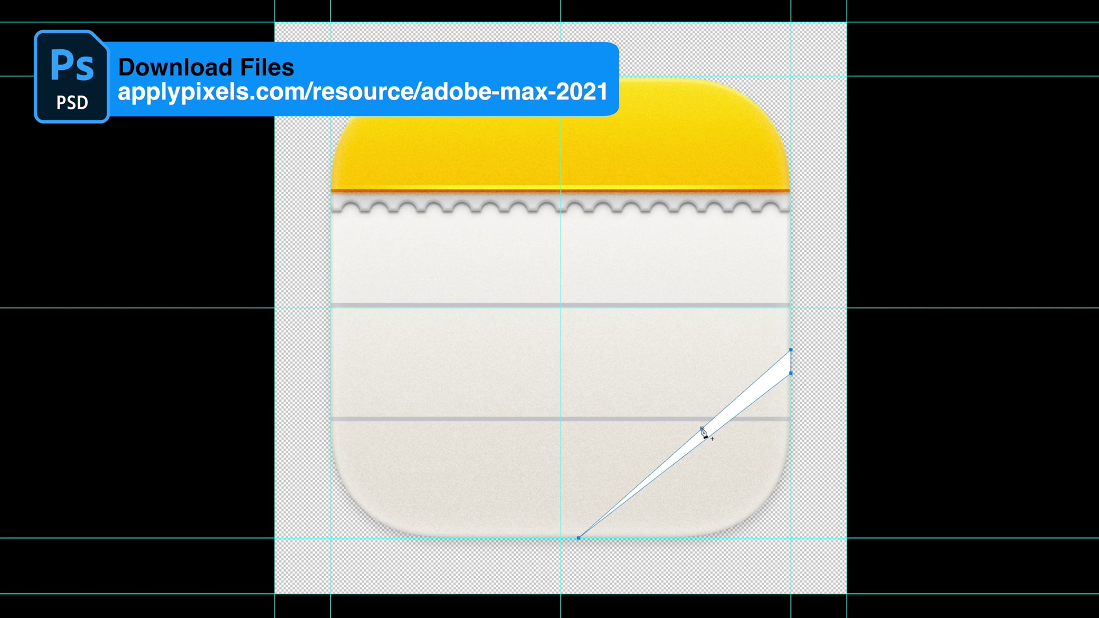
drag(702, 428, 671, 381)
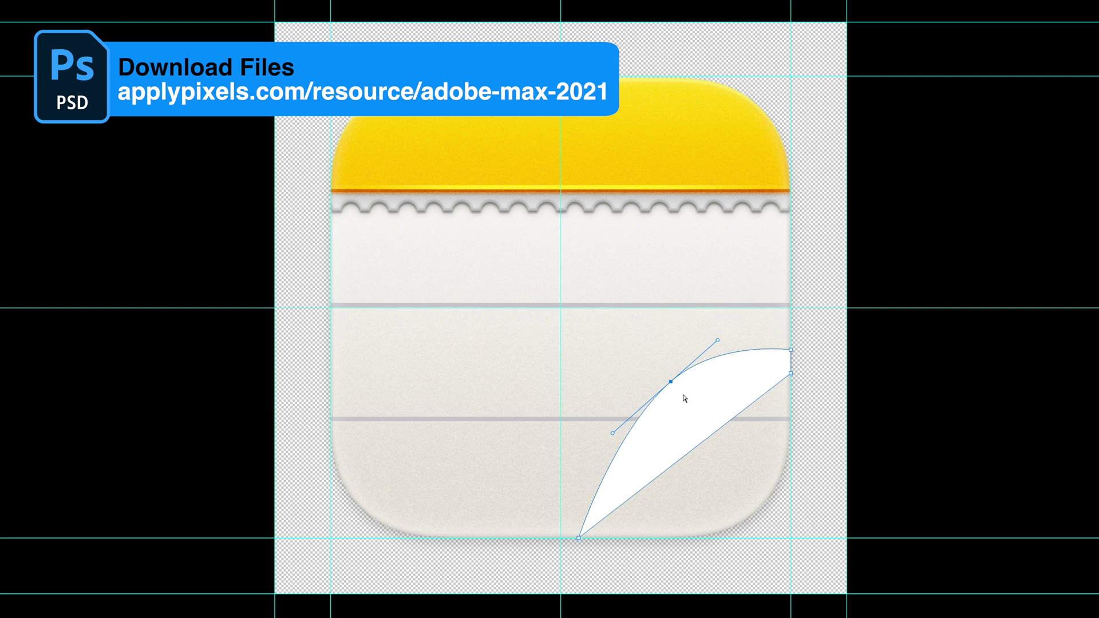
click(750, 351)
drag(752, 351, 750, 369)
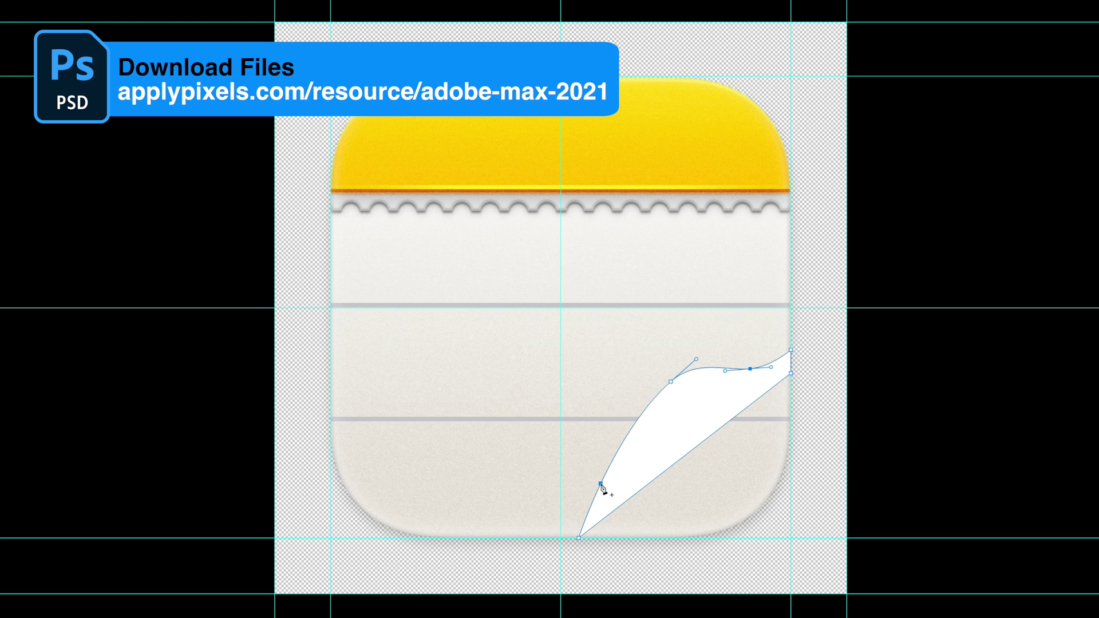
drag(601, 488, 632, 463)
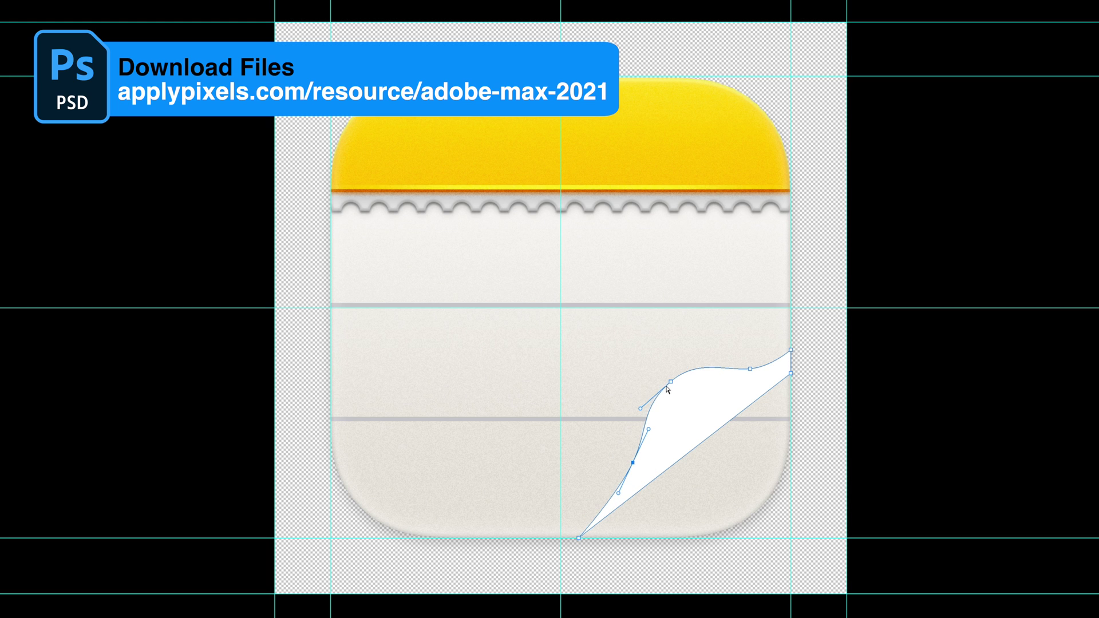
drag(671, 382, 693, 358)
alt+click(634, 411)
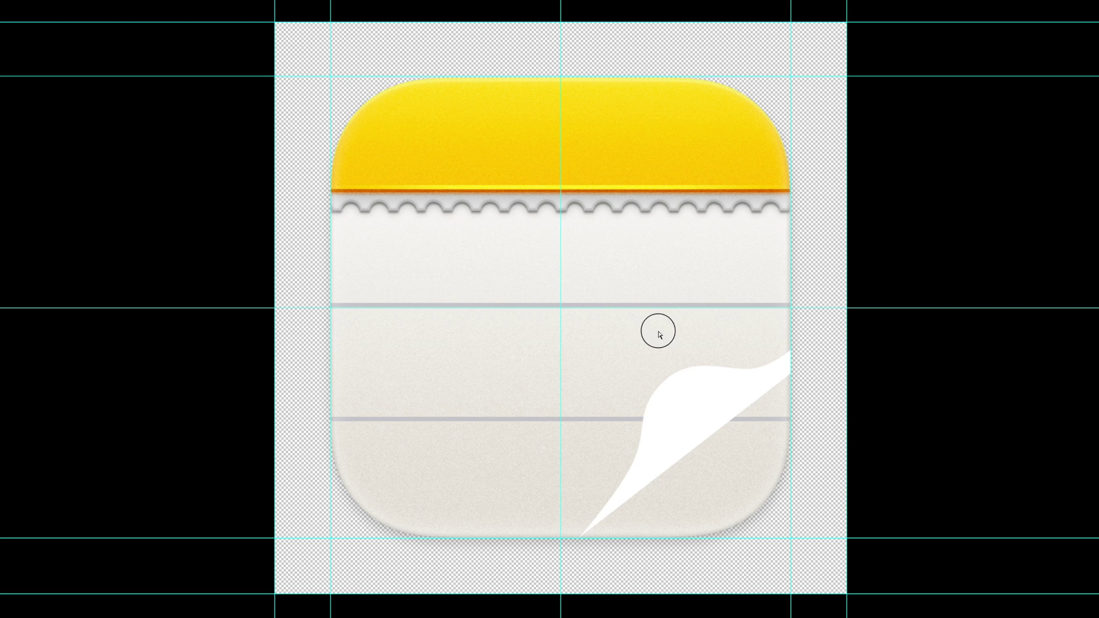
click(664, 383)
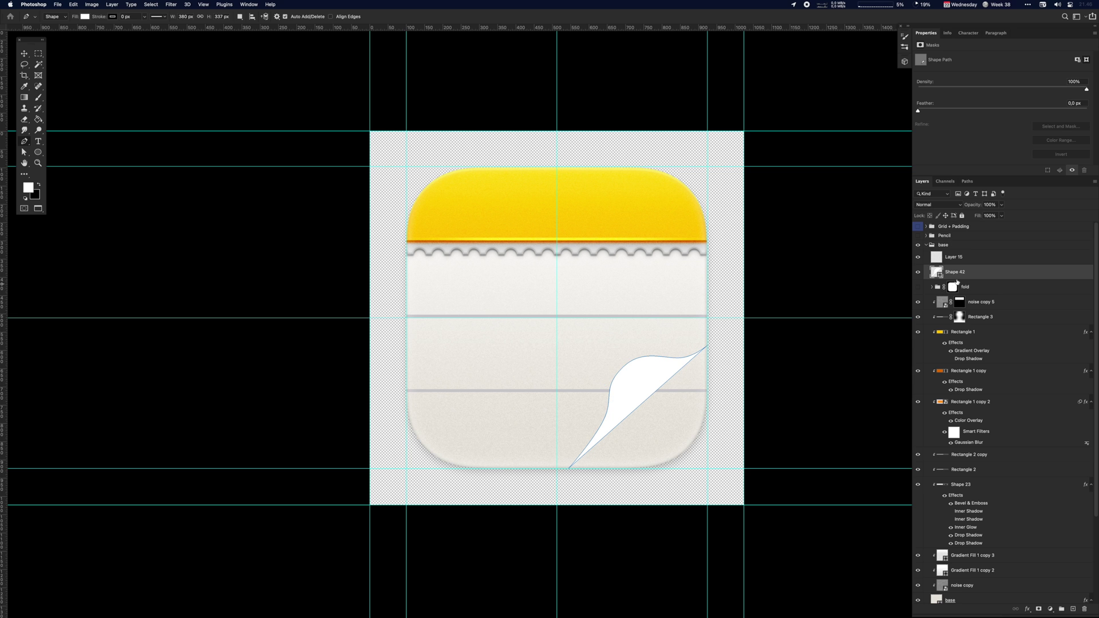
Draw a white triangular corner shape about 379 × 332 px below the fold layer, filling the icon's lower-right corner under the fold.
click(968, 286)
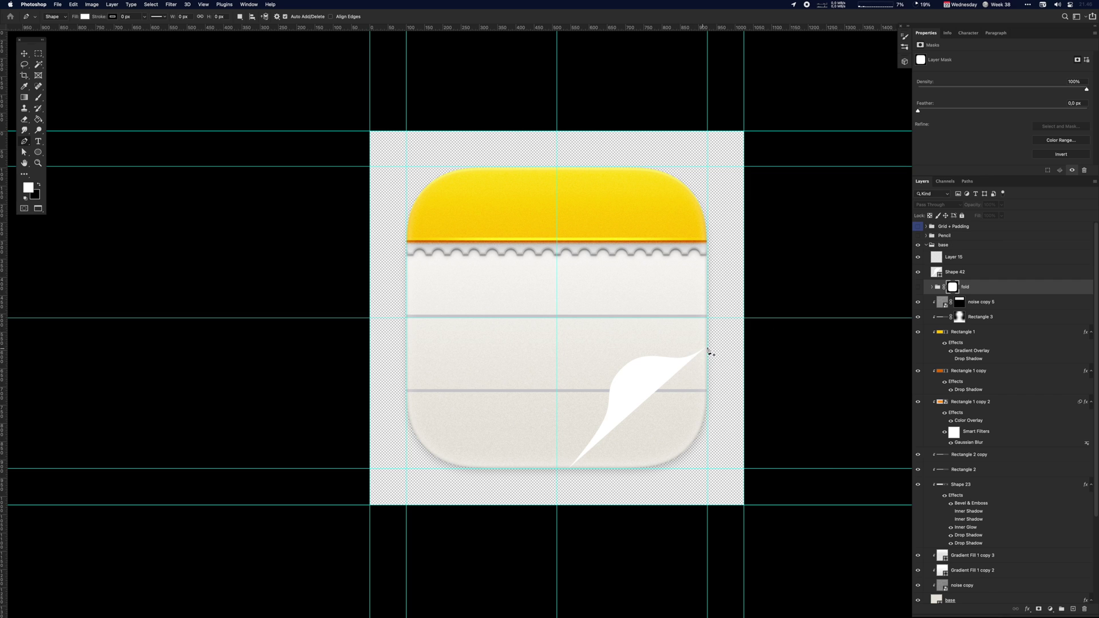
click(707, 347)
click(708, 470)
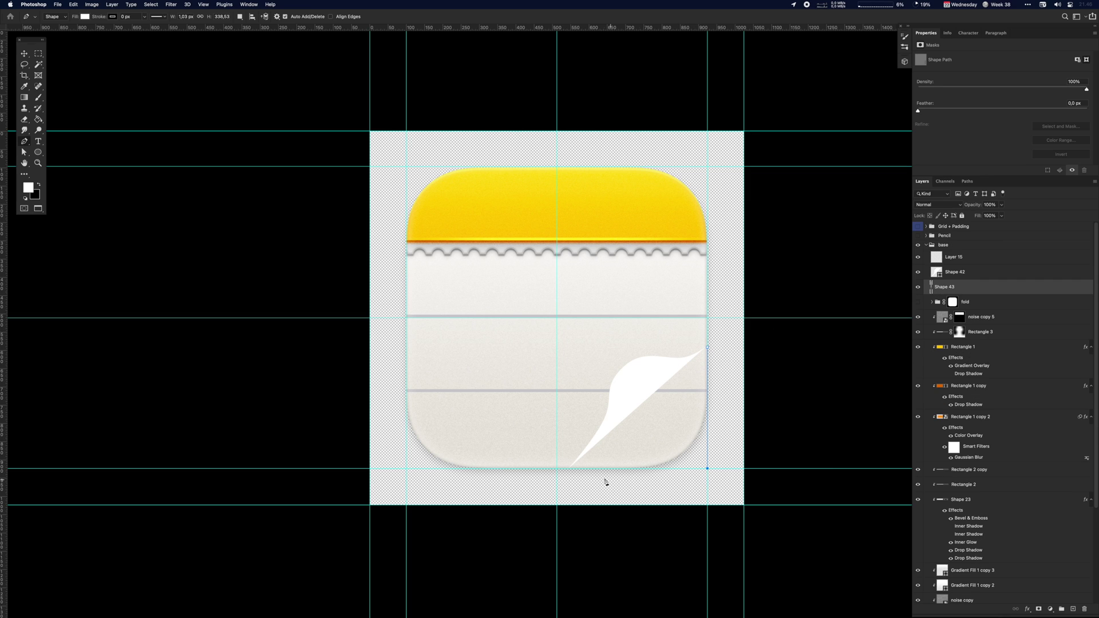
click(569, 468)
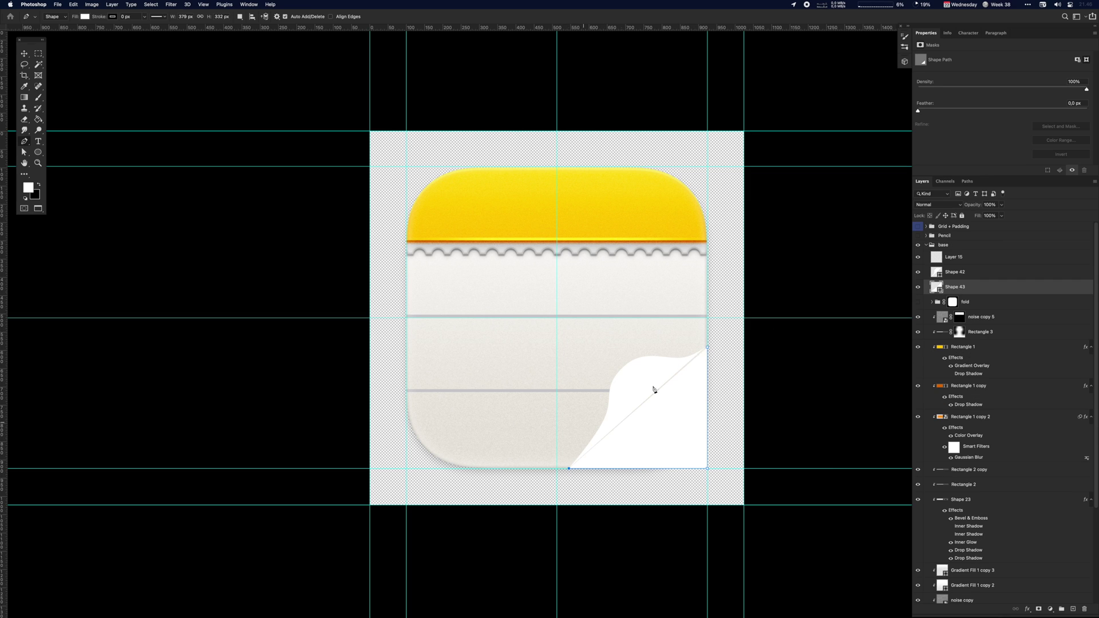
click(708, 348)
key(a)
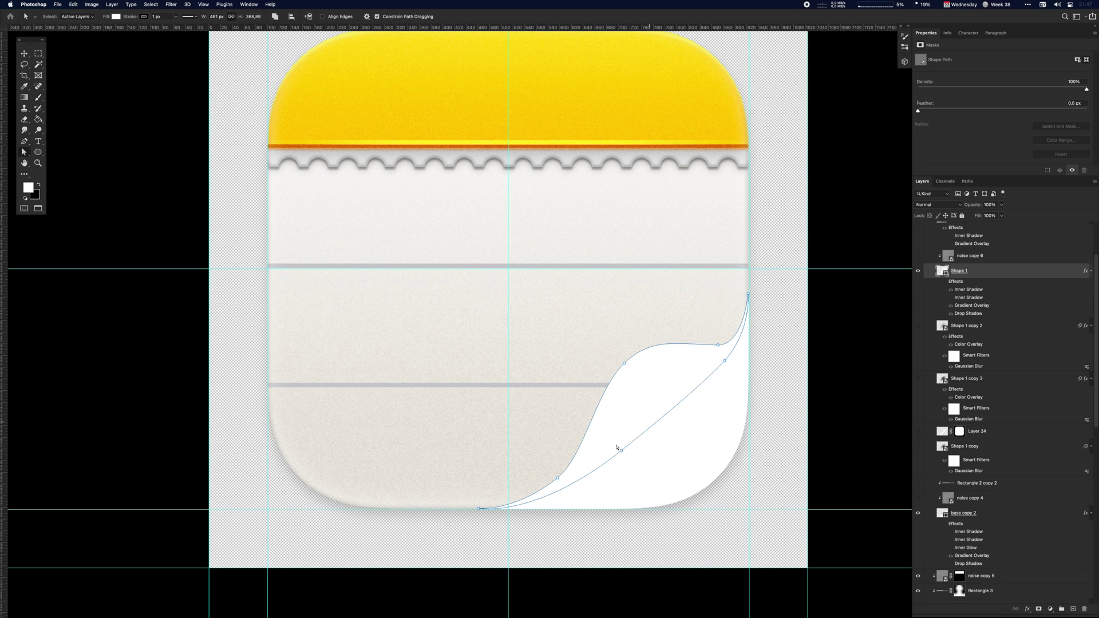
Recolor the curved fold layer Shape 1 to a light warm grey, RGB 222, 219, 213.
double_click(942, 271)
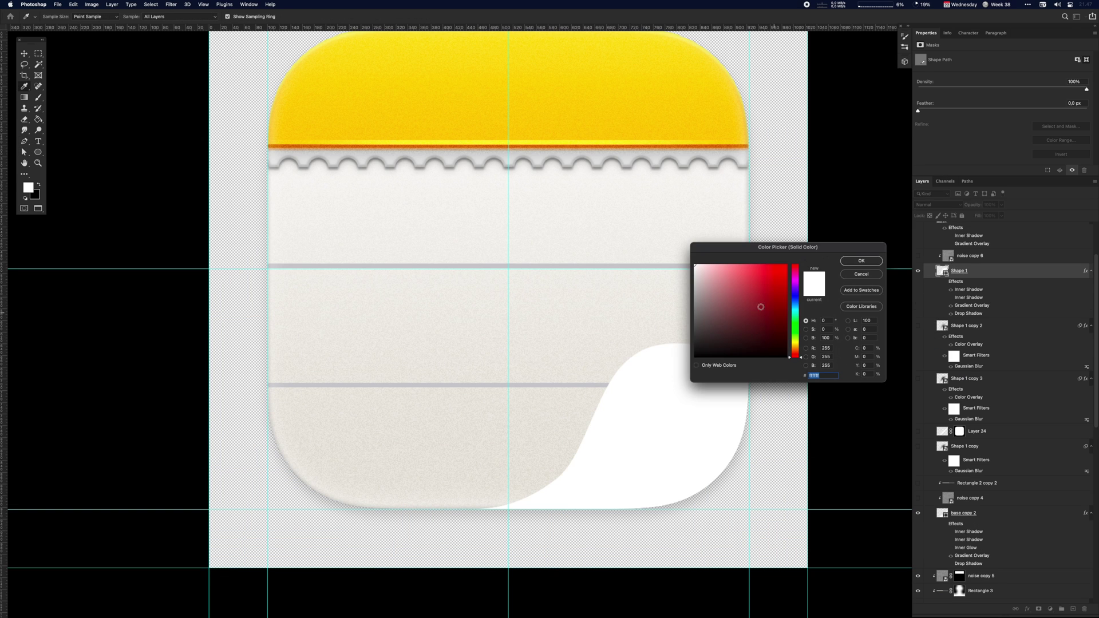
click(539, 346)
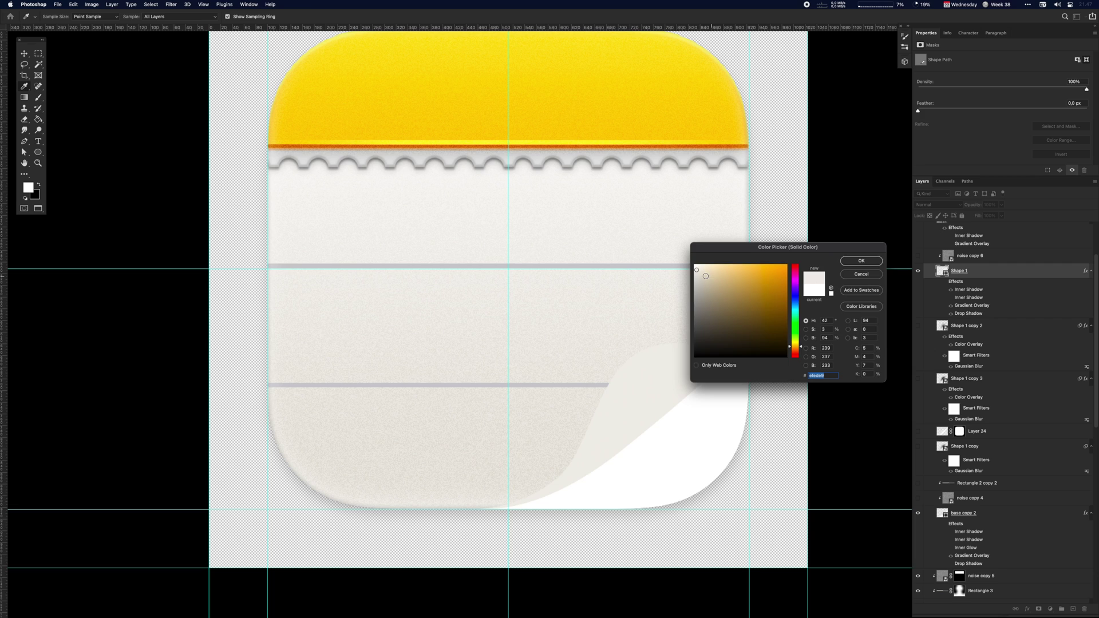
drag(706, 275, 698, 276)
key(Return)
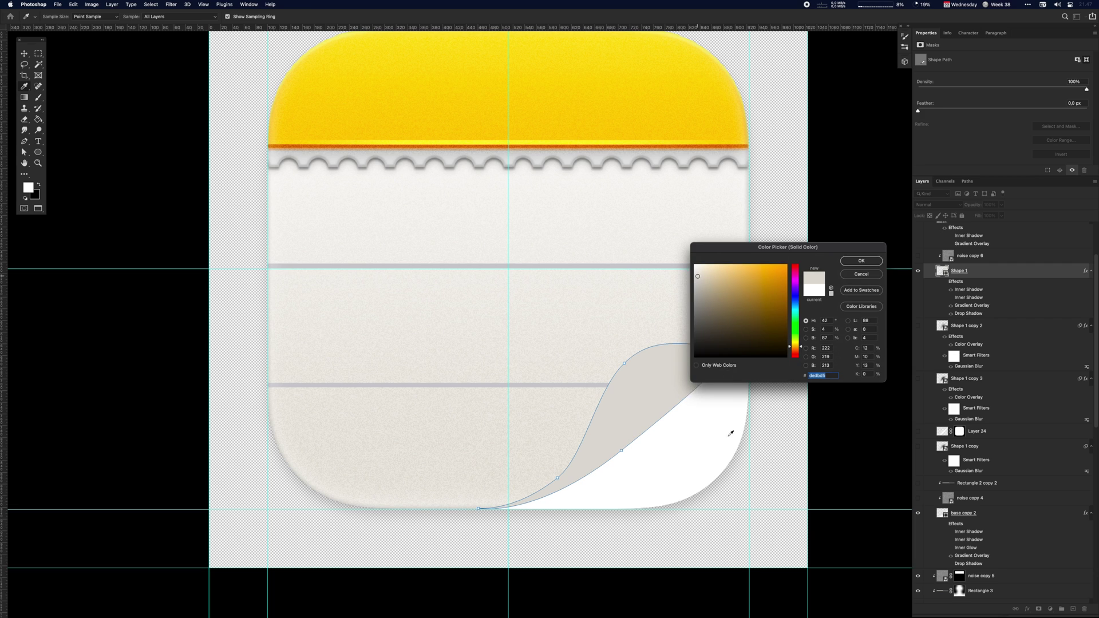
Select the corner layer base copy 2 under the fold and change its fill to a medium grey.
right_click(702, 454)
click(732, 499)
key(v)
super+click(727, 468)
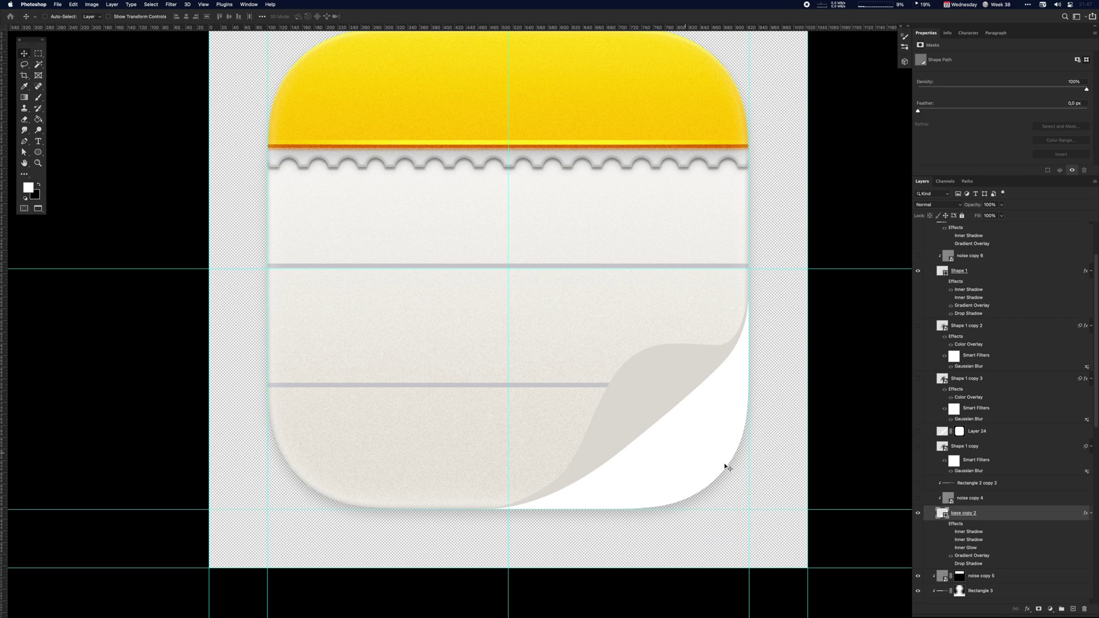
double_click(942, 513)
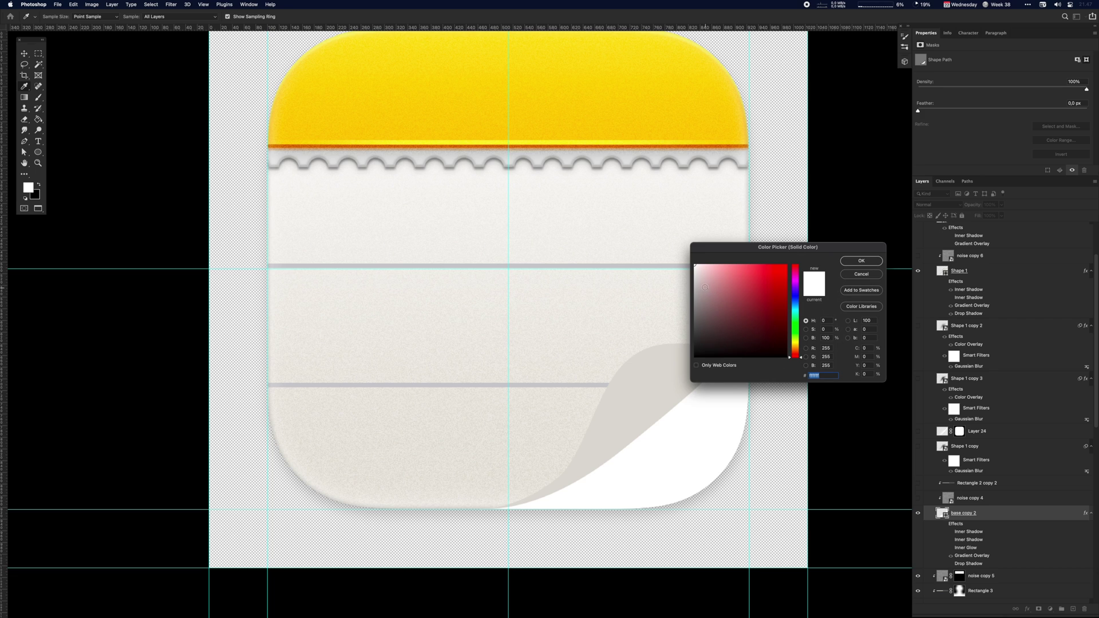
drag(705, 287, 682, 304)
key(Return)
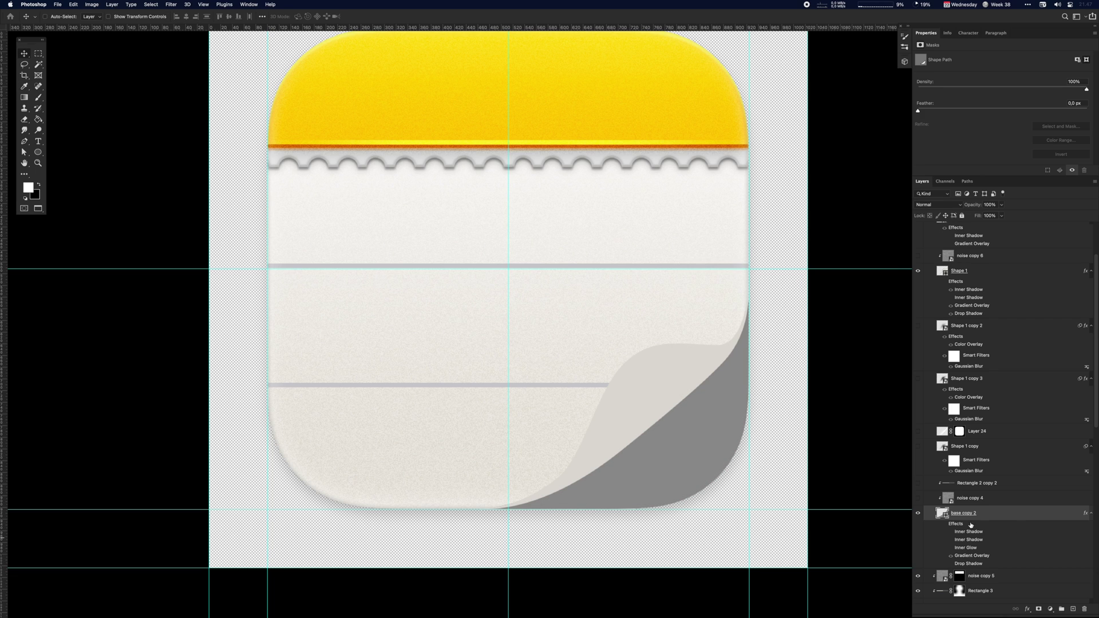
Hide the guides and review the recolored fold on the whole icon.
scroll(973, 504, down, 2)
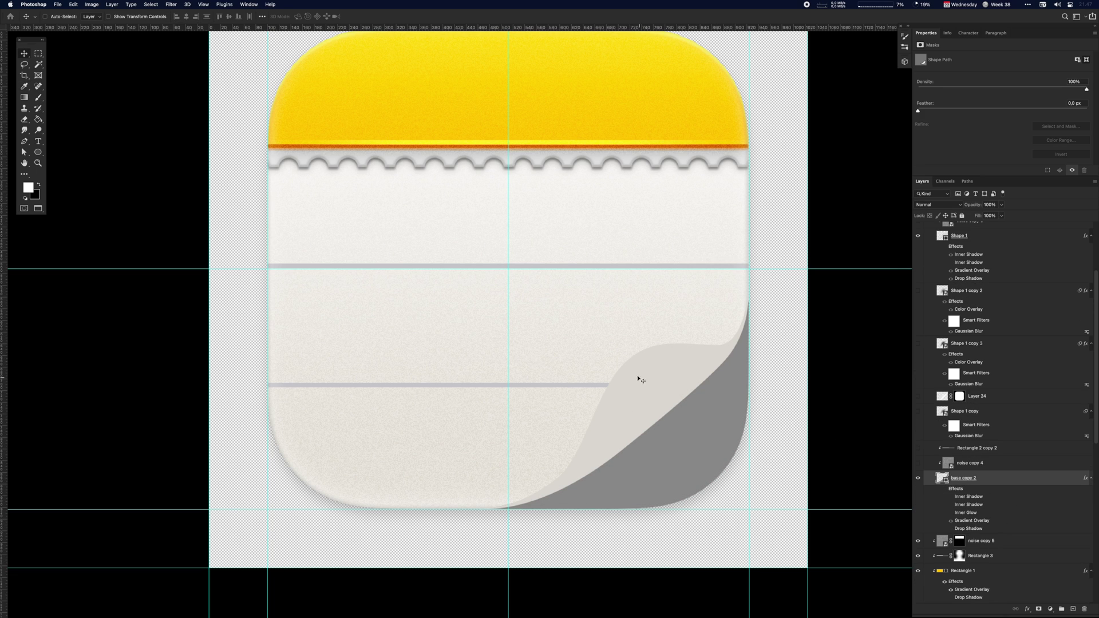
scroll(661, 354, down, 3)
scroll(658, 353, down, 2)
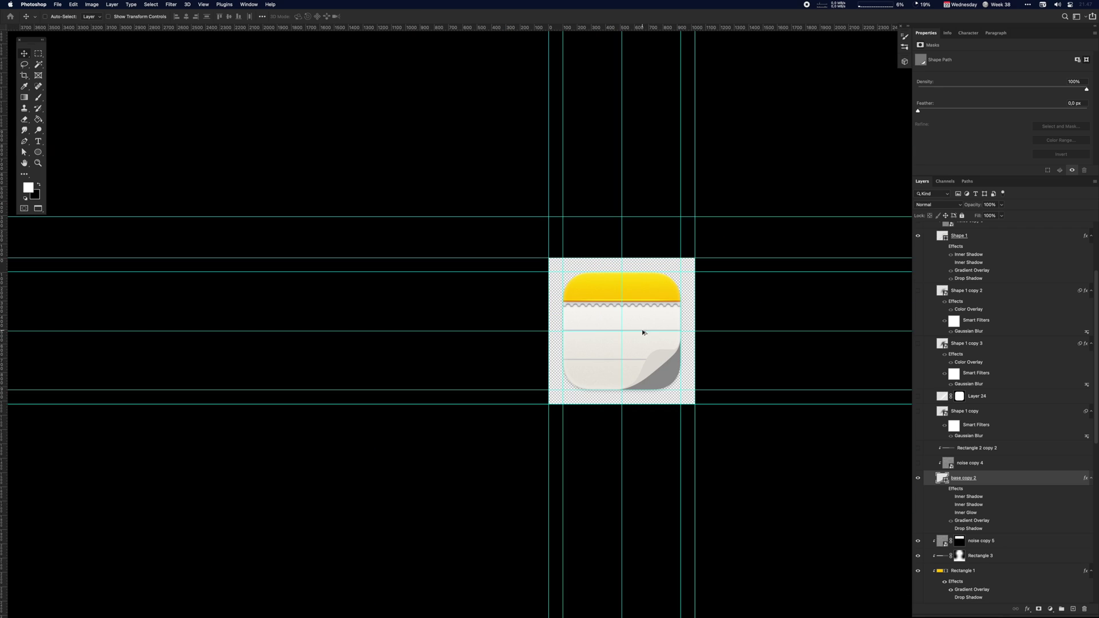
key(super+semicolon)
scroll(657, 327, down, 2)
scroll(658, 326, up, 2)
scroll(657, 325, up, 3)
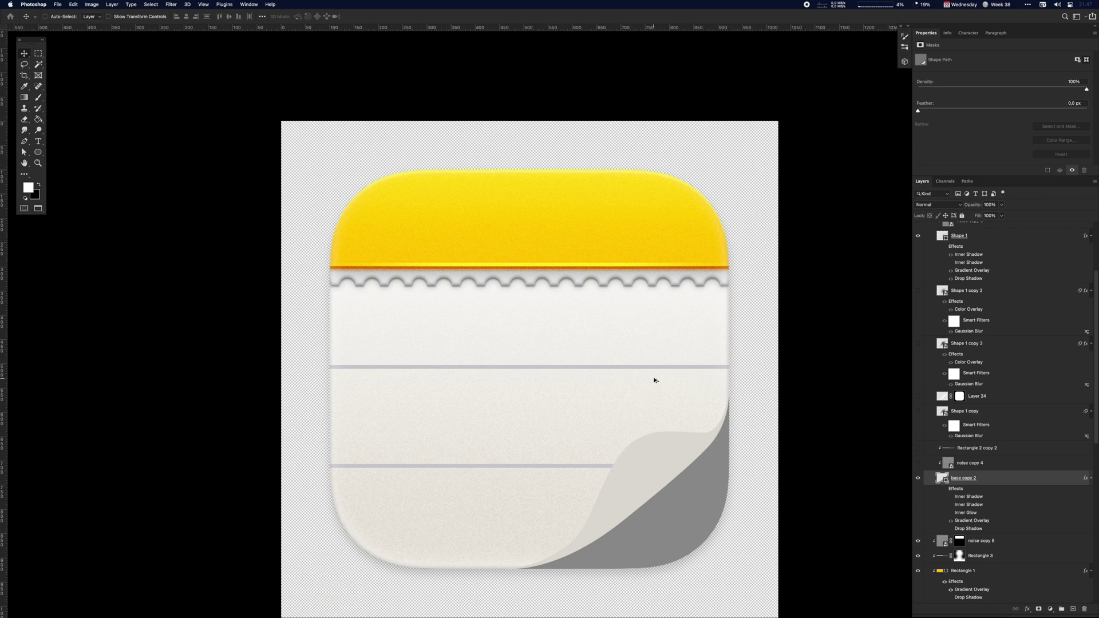
scroll(658, 384, down, 2)
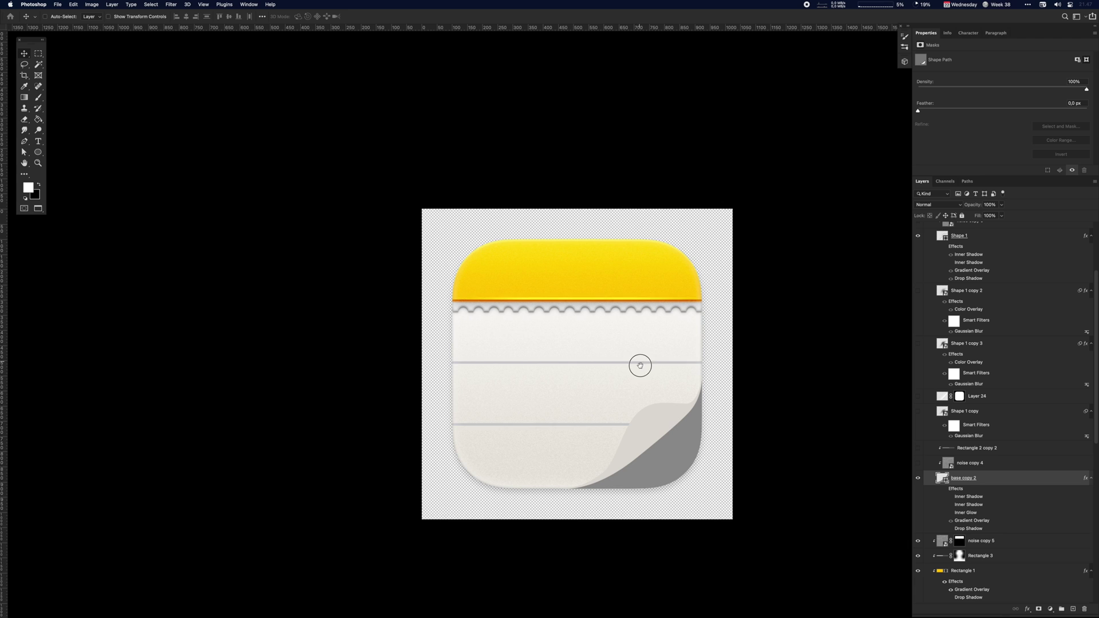
scroll(652, 420, up, 2)
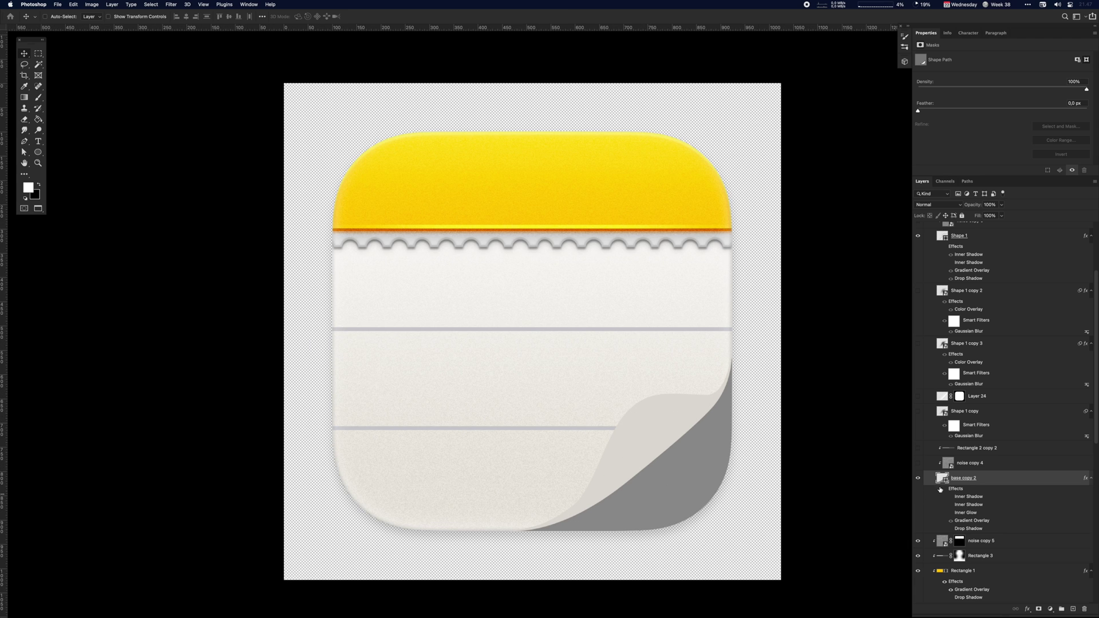
Enable the Gradient Overlay in the base copy 2 layer's style to darken the corner beneath the fold.
right_click(966, 483)
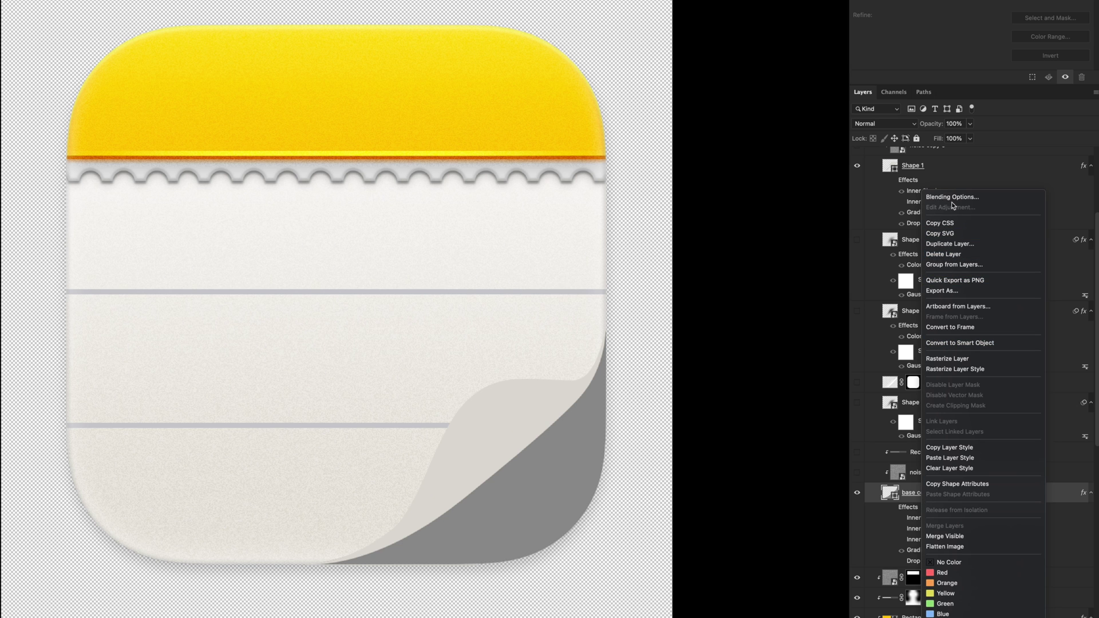
click(973, 196)
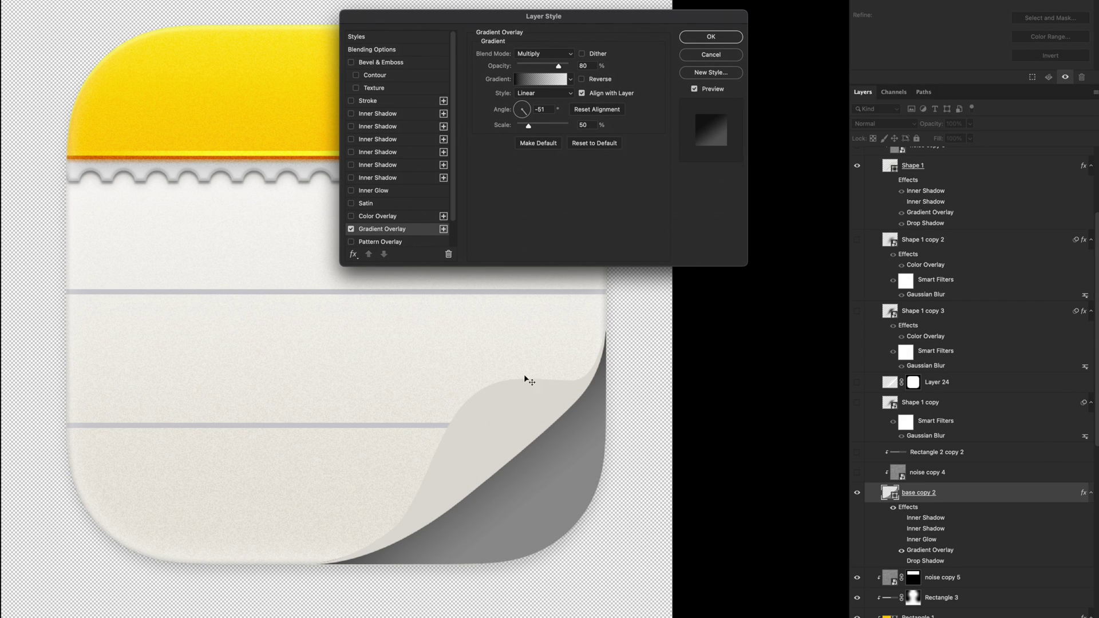
click(351, 229)
click(350, 229)
click(736, 38)
Show the noise copy 4 texture clipped to the grey corner layer.
click(856, 472)
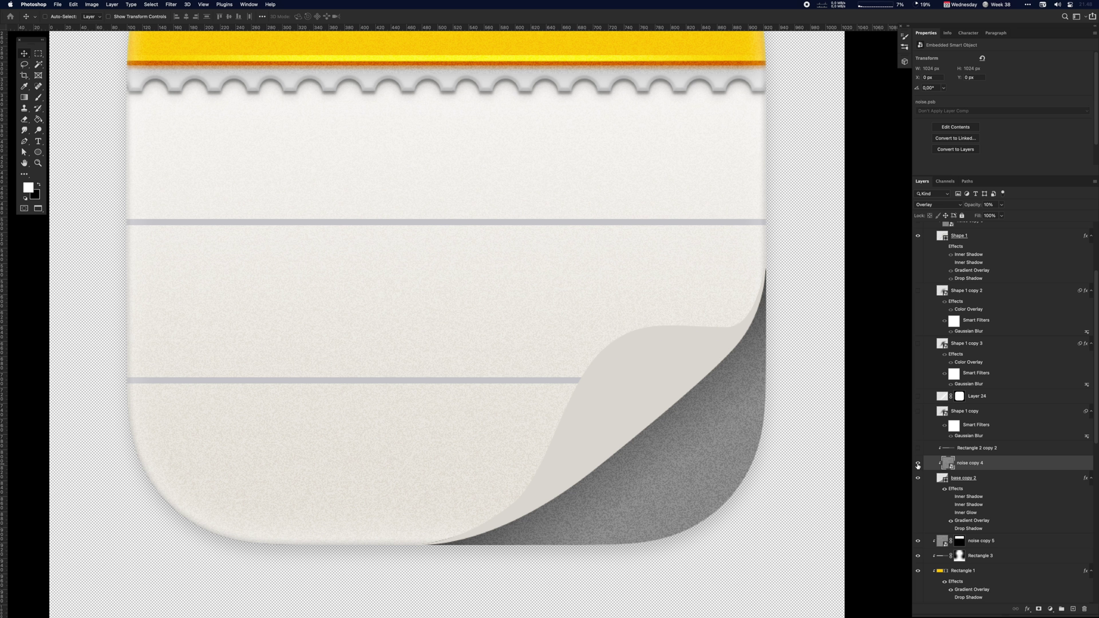
scroll(618, 475, down, 3)
drag(664, 446, 673, 436)
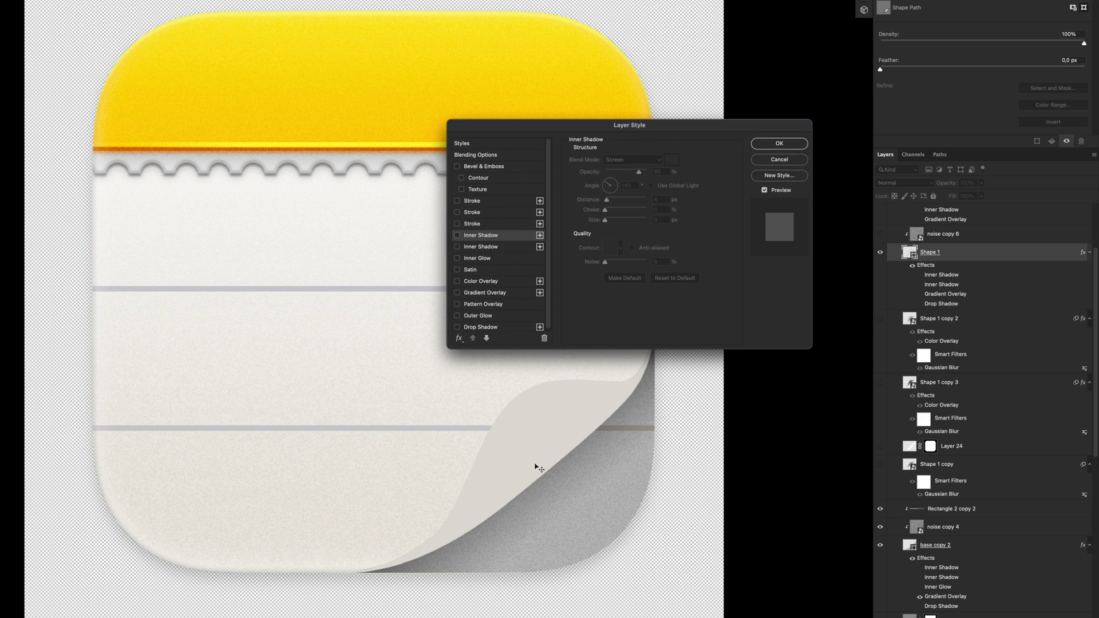
Enable the Gradient Overlay, the first Inner Shadow and the Drop Shadow in Shape 1's layer style.
click(467, 293)
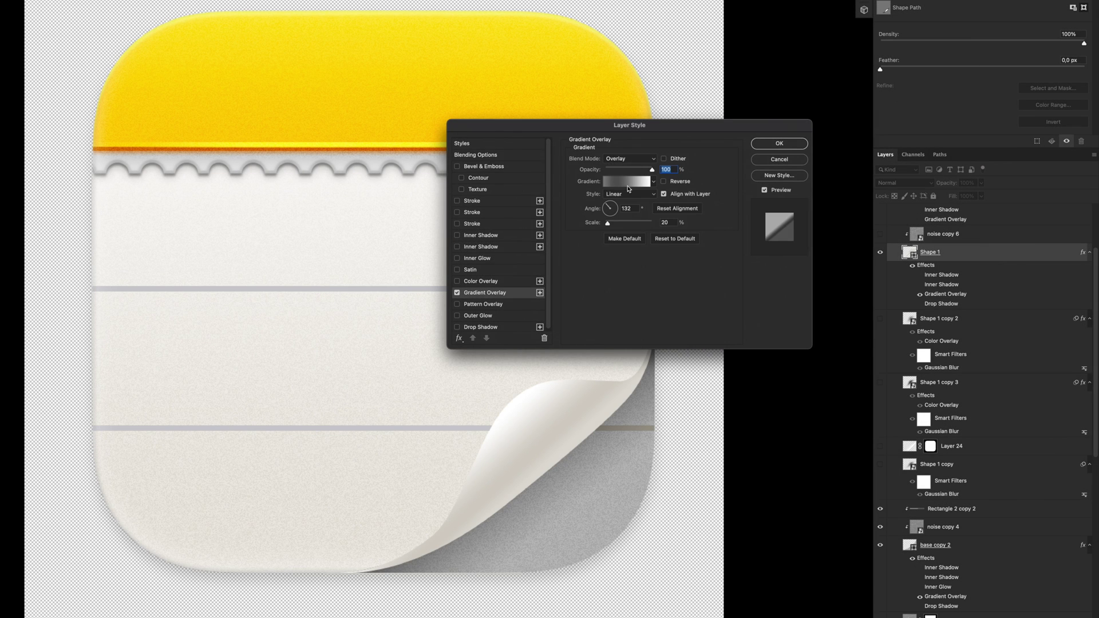
click(625, 183)
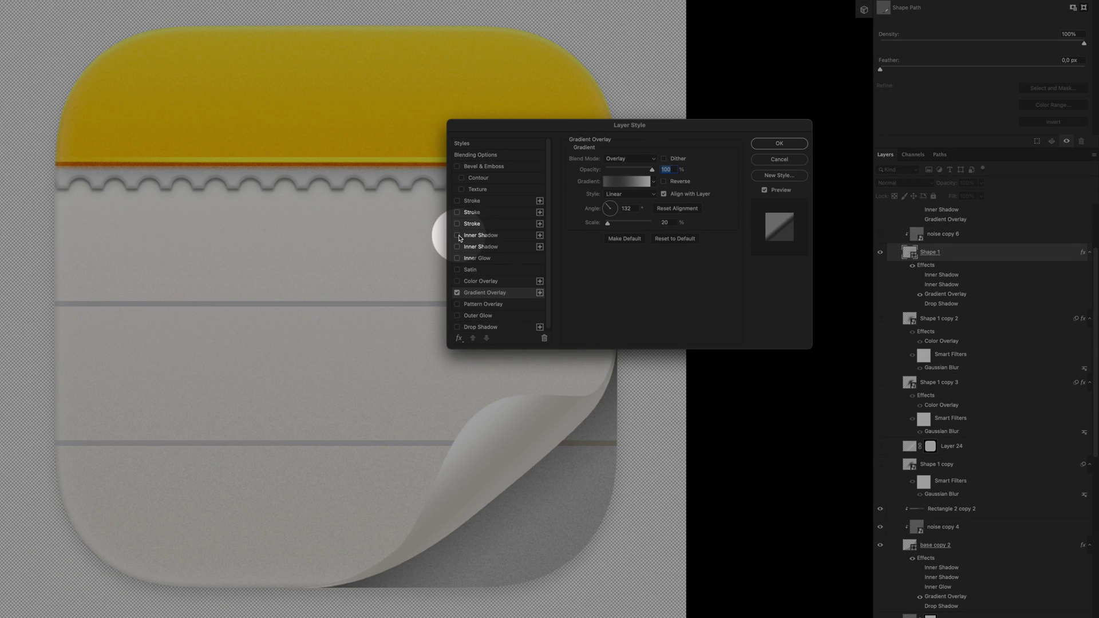
click(457, 235)
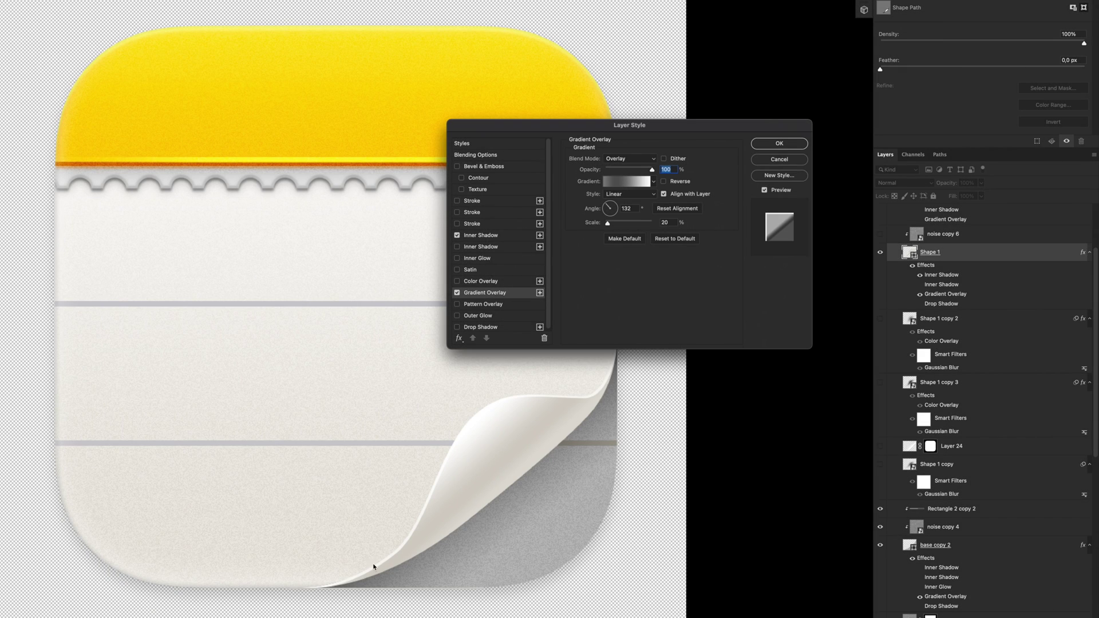
click(464, 325)
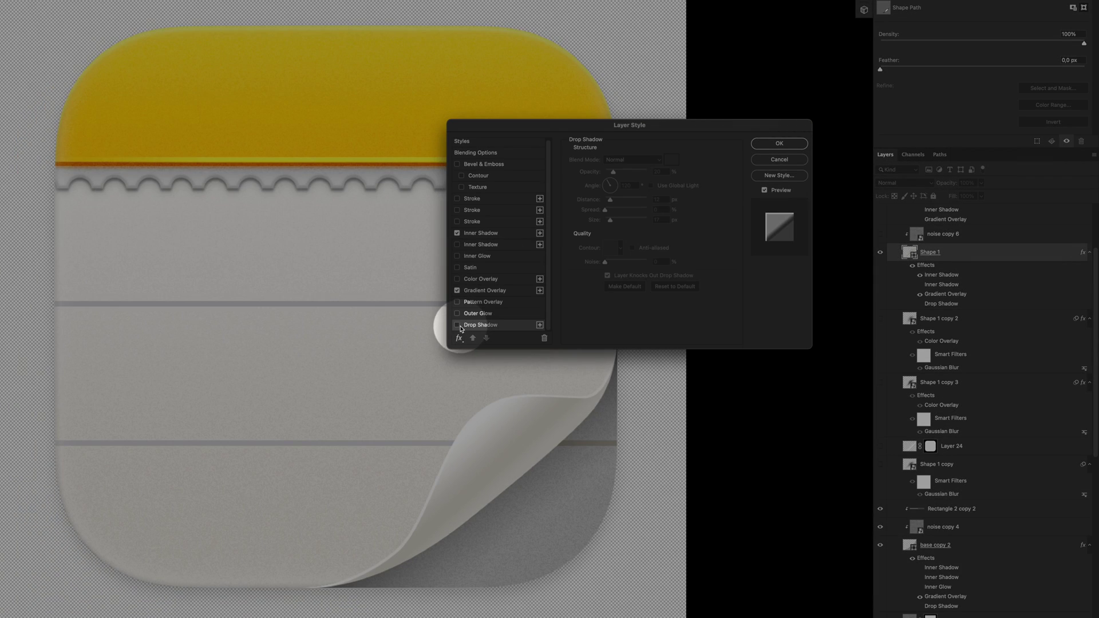
click(456, 325)
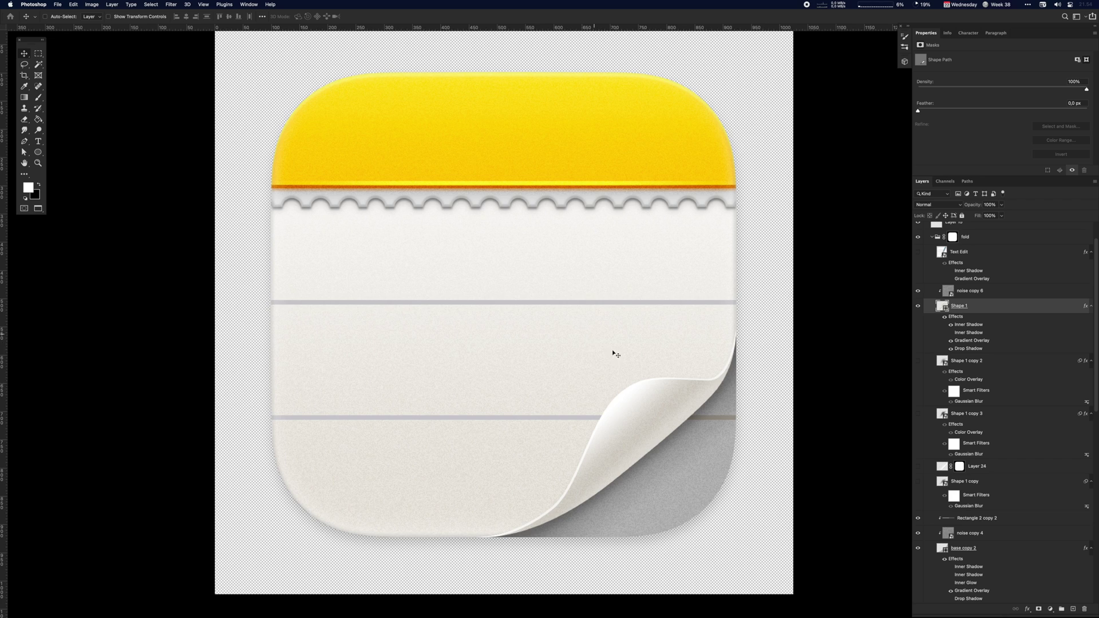
Add a new empty layer directly below Shape 1 and above Shape 1 copy 2 in the fold group.
scroll(626, 368, down, 8)
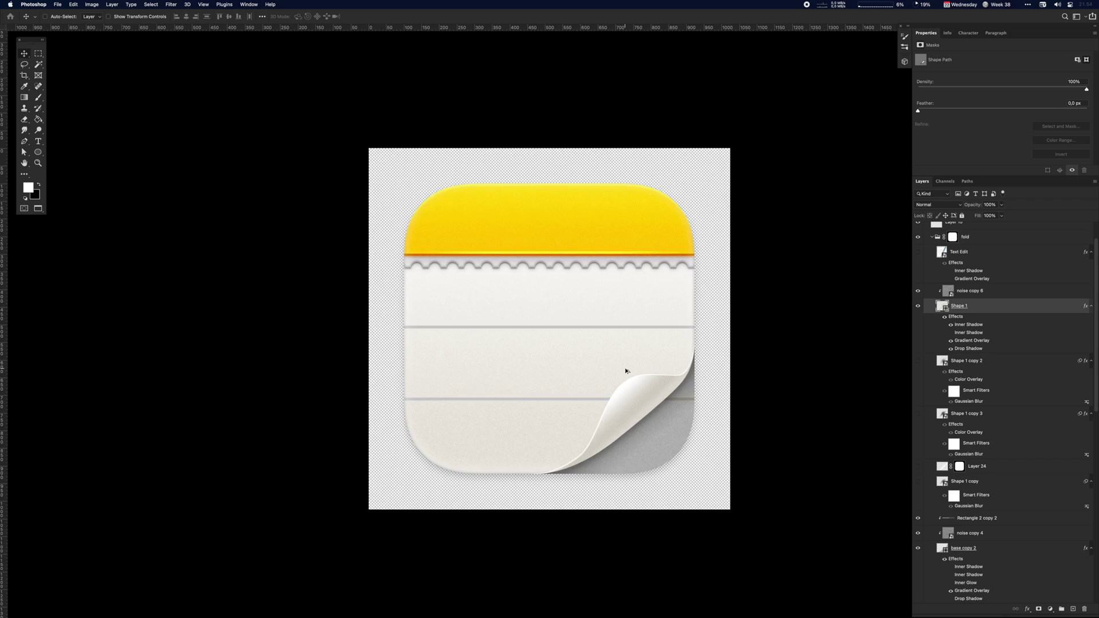
scroll(625, 368, up, 6)
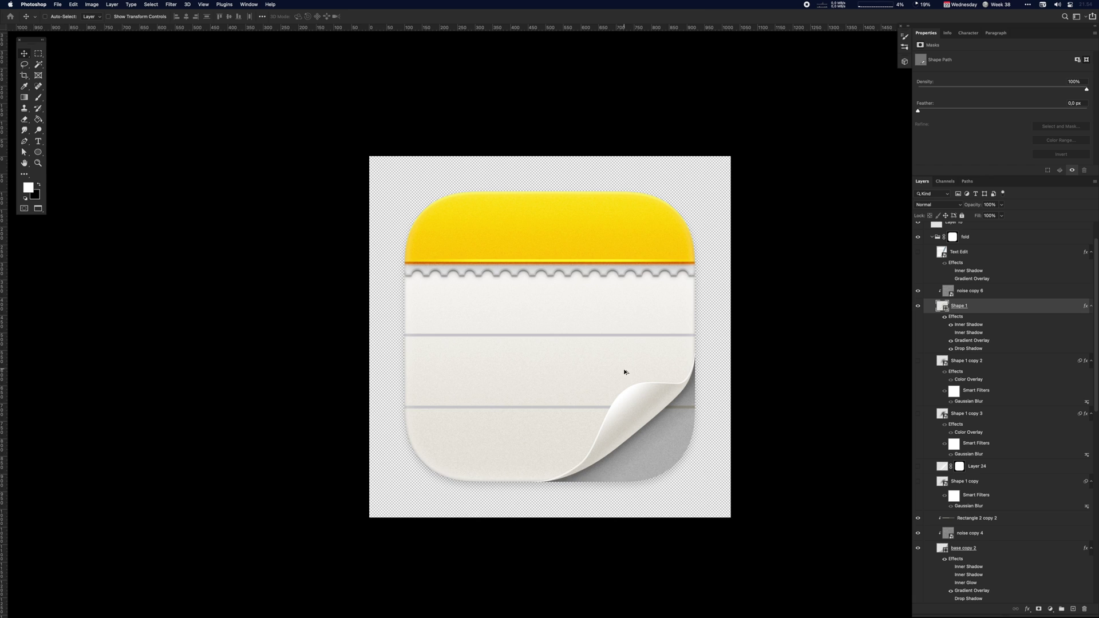
drag(649, 360, 634, 335)
super+click(657, 428)
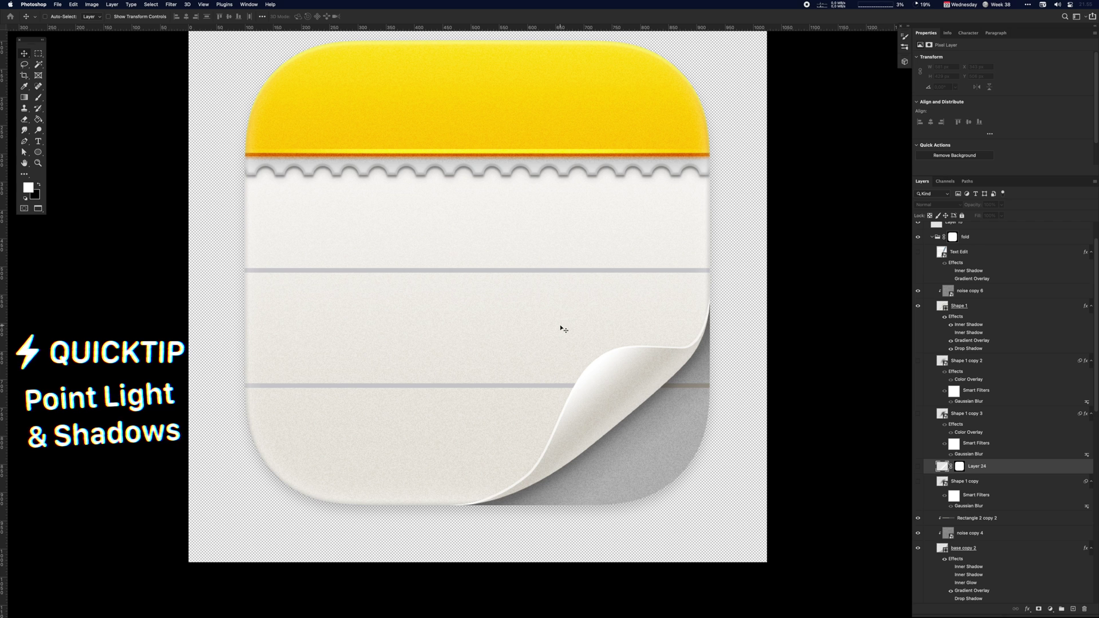
scroll(573, 302, left, 2)
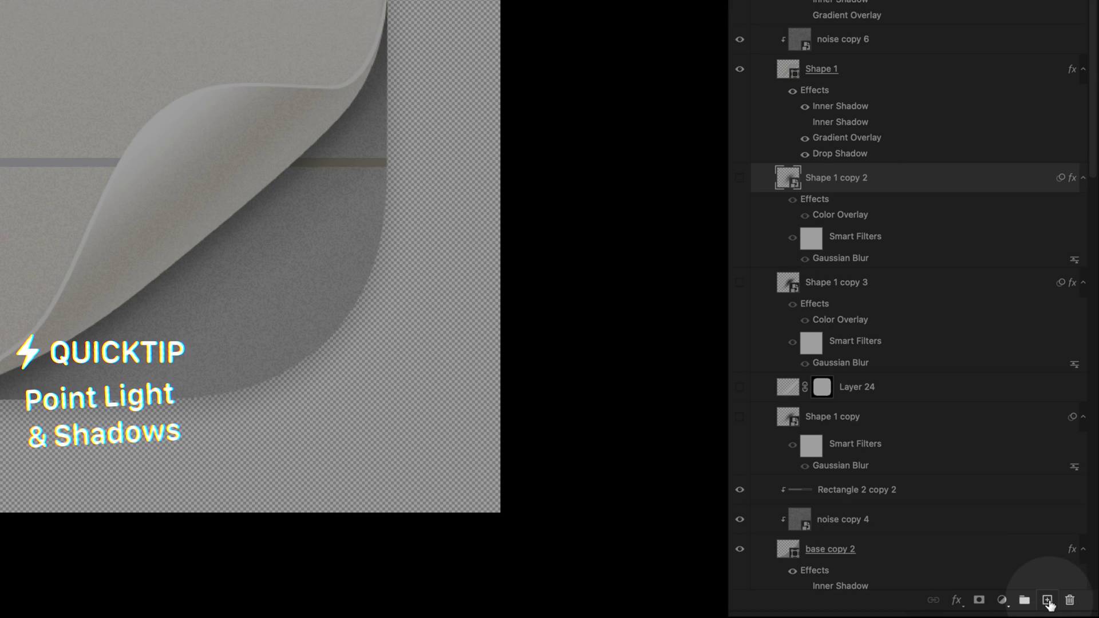
click(1047, 601)
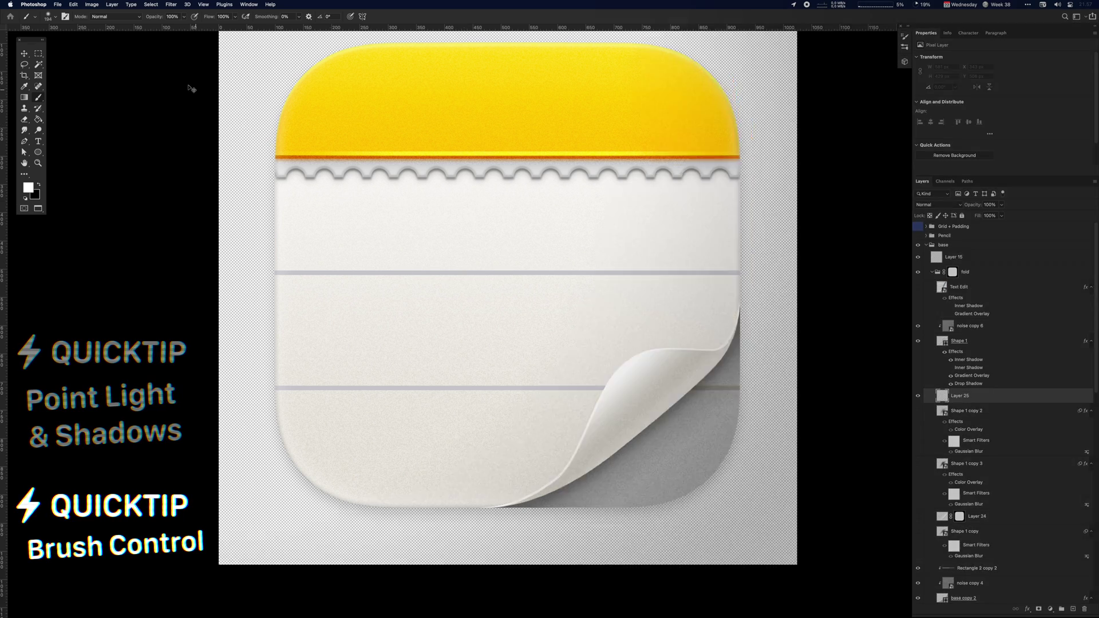
Enlarge the soft round brush to 909 px at 0% hardness and fine-tune its size directly over the canvas.
click(52, 16)
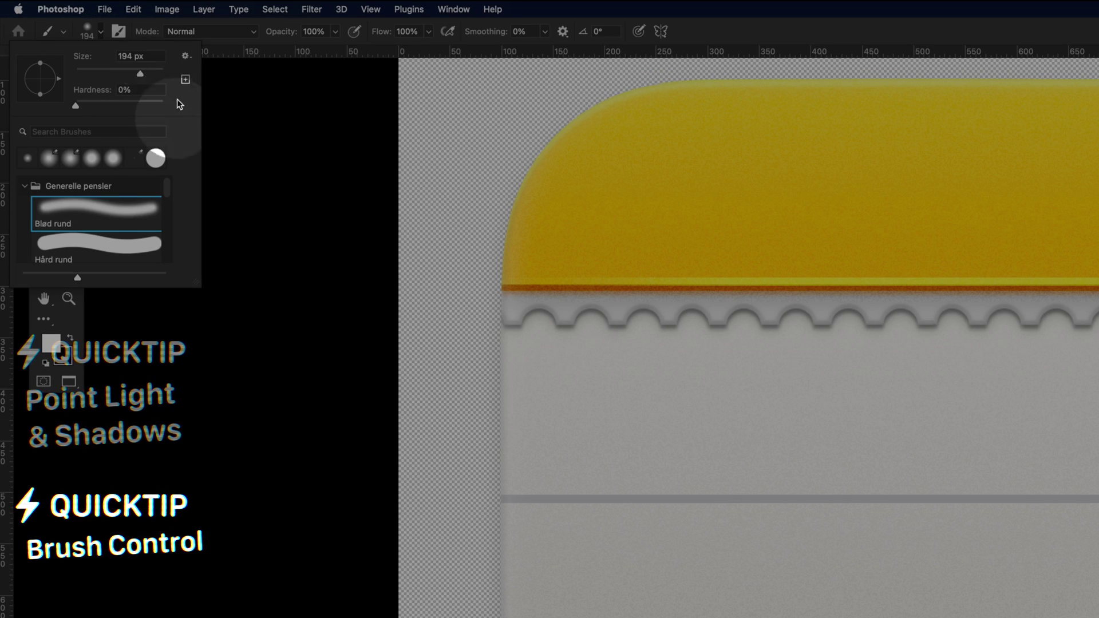
drag(141, 74, 155, 73)
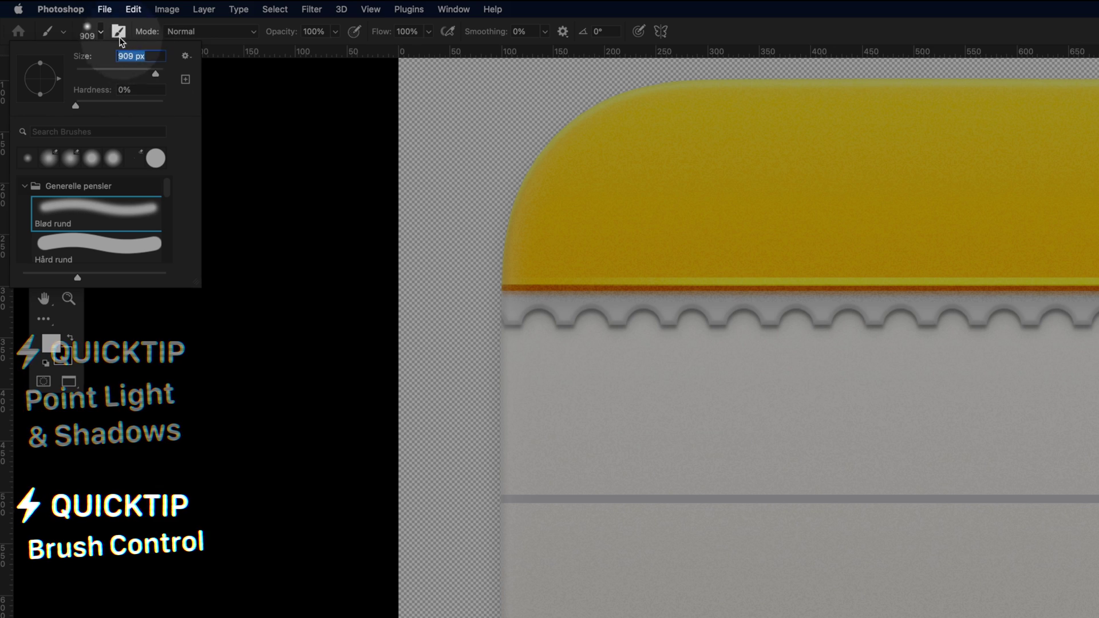
click(101, 33)
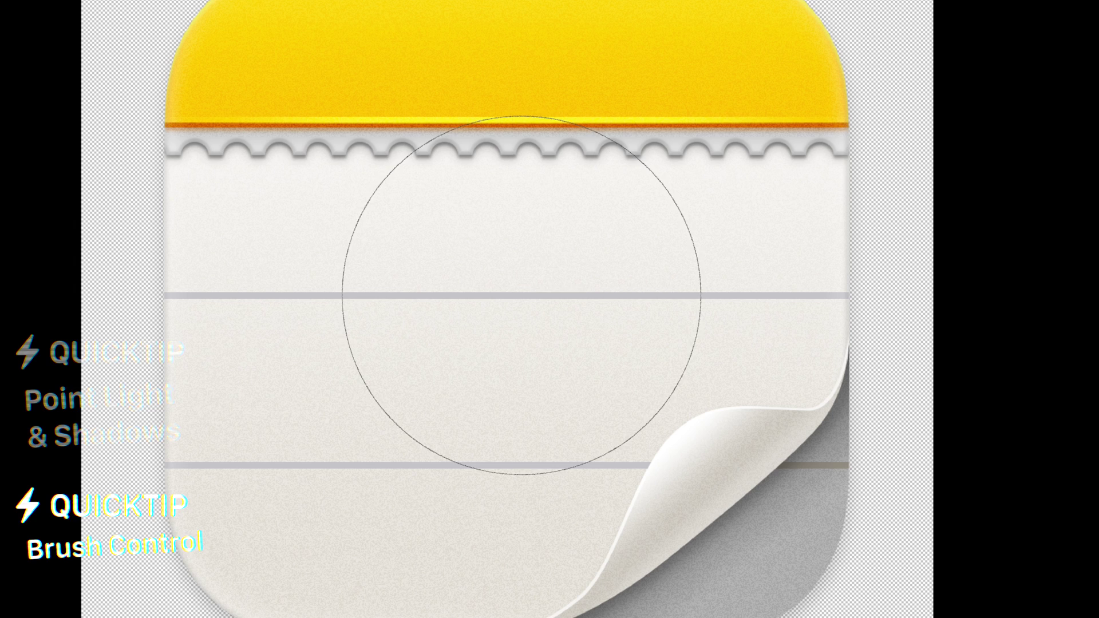
mouse_move(521, 295)
ctrl+alt+mouse_down()
mouse_move(571, 295)
mouse_move(302, 292)
mouse_move(692, 297)
mouse_move(292, 286)
mouse_move(456, 282)
mouse_move(466, 32)
mouse_move(469, 355)
ctrl+alt+mouse_up()
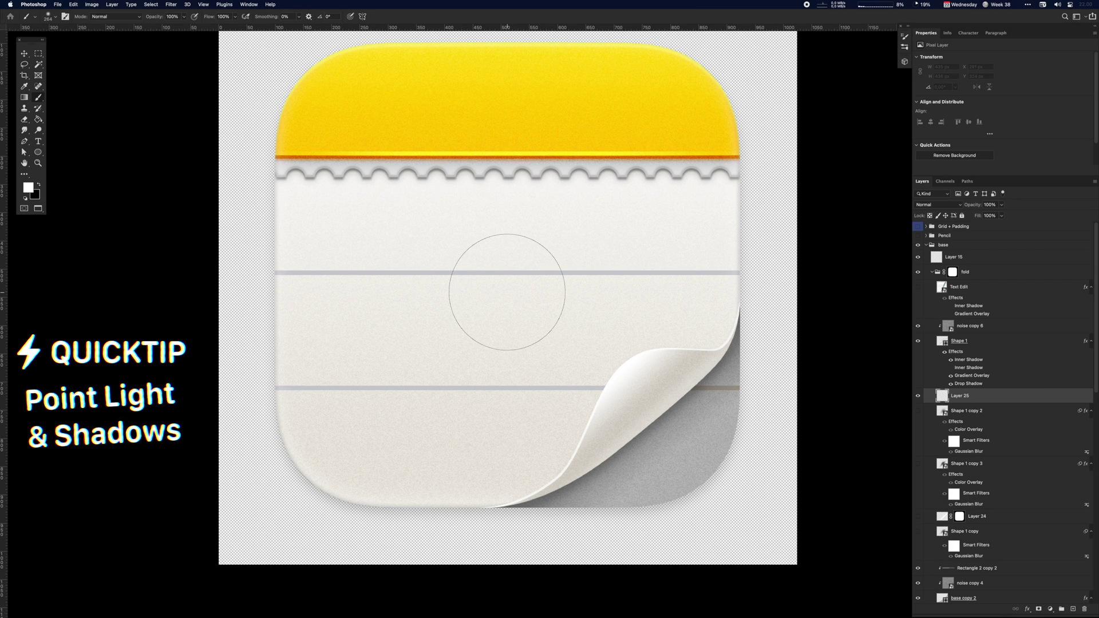
Paint a single soft white spot in the middle of the page on Layer 25 and convert the layer to a smart object.
click(508, 292)
key(v)
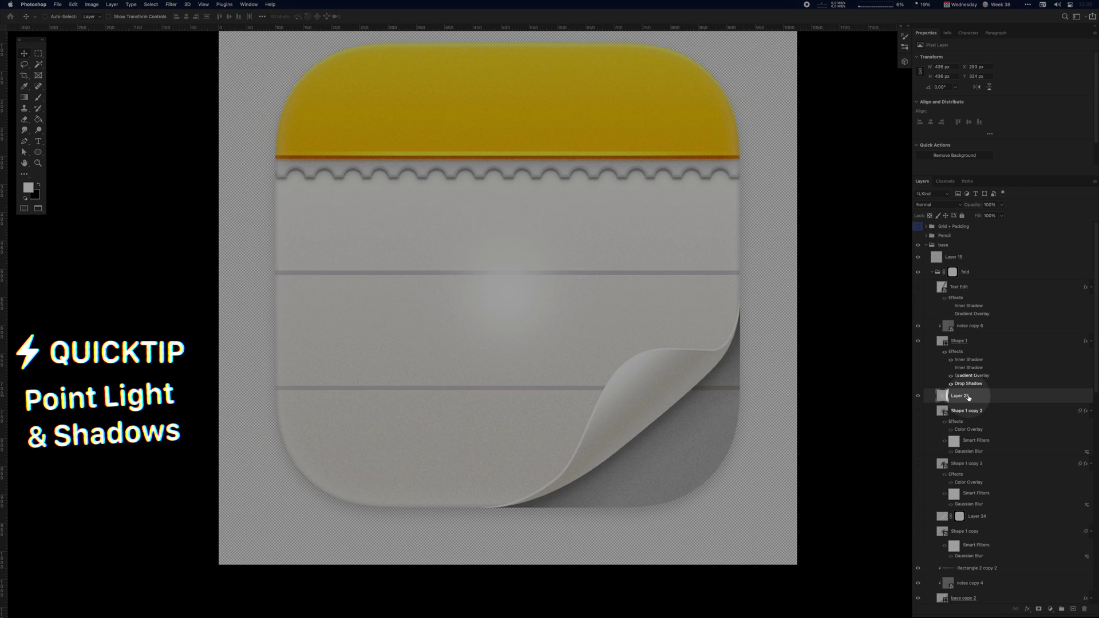
right_click(966, 397)
click(993, 368)
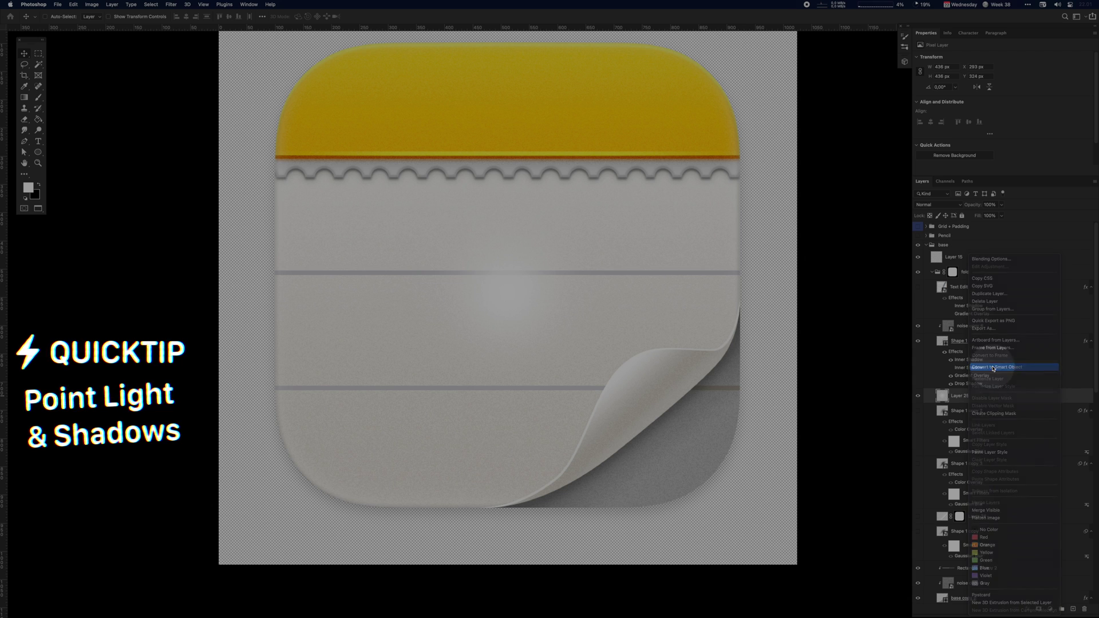
Rotate the white glow 60° and scale it to about 54% width and 235% height, positioning it above the paper curl.
mouse_move(509, 295)
mouse_down()
mouse_move(532, 318)
mouse_move(606, 228)
mouse_move(468, 222)
mouse_move(437, 336)
mouse_move(557, 191)
mouse_move(463, 356)
mouse_move(464, 293)
mouse_move(524, 306)
mouse_up()
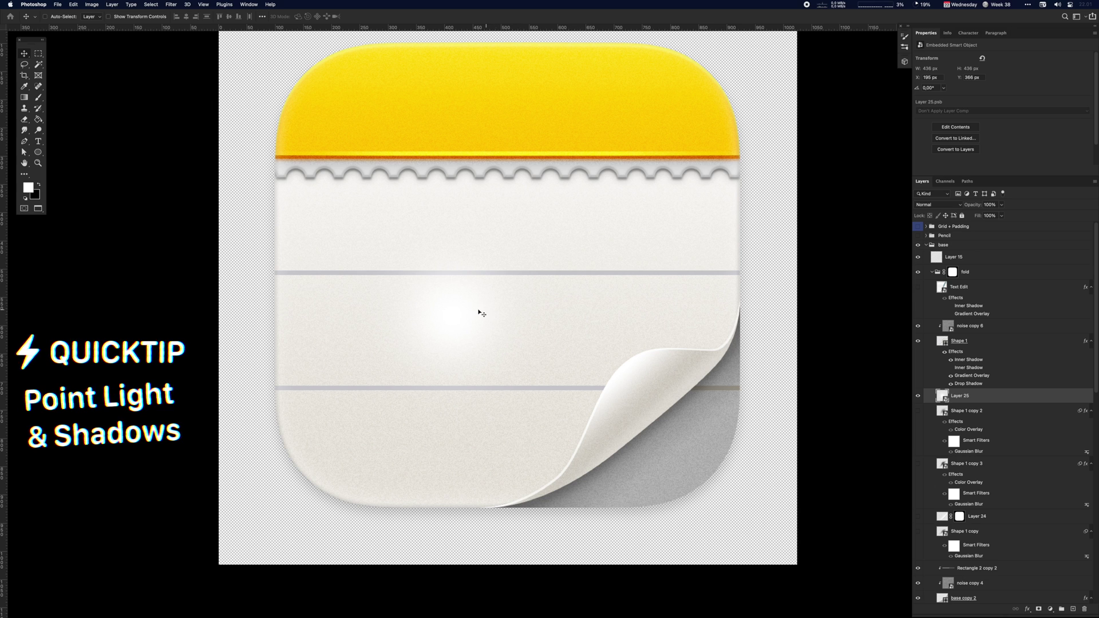
key(ctrl+t)
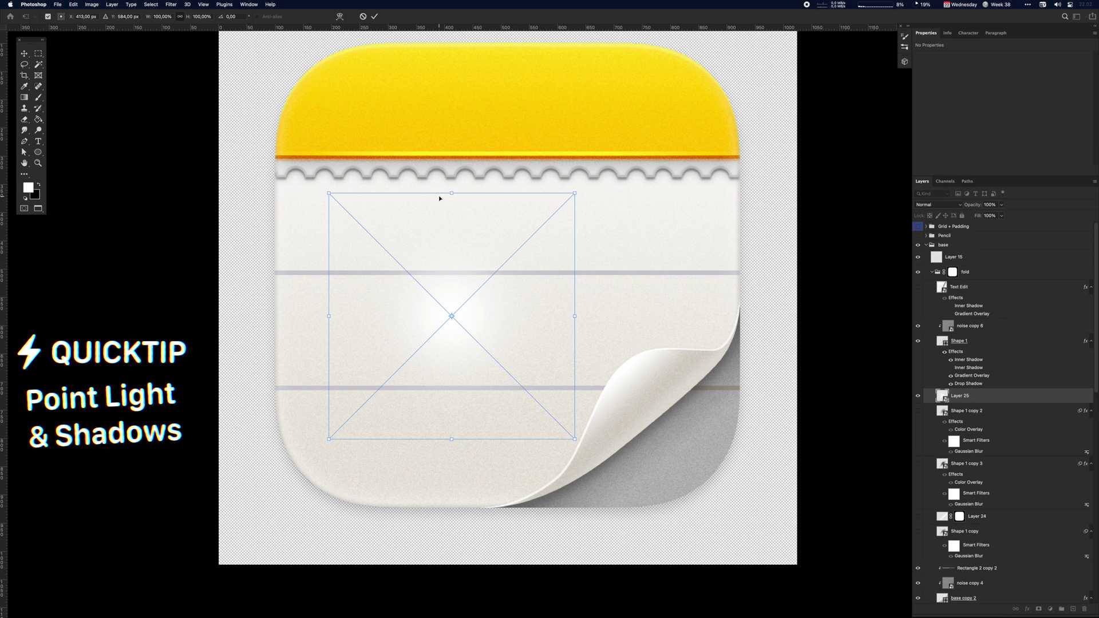
drag(452, 193, 451, 96)
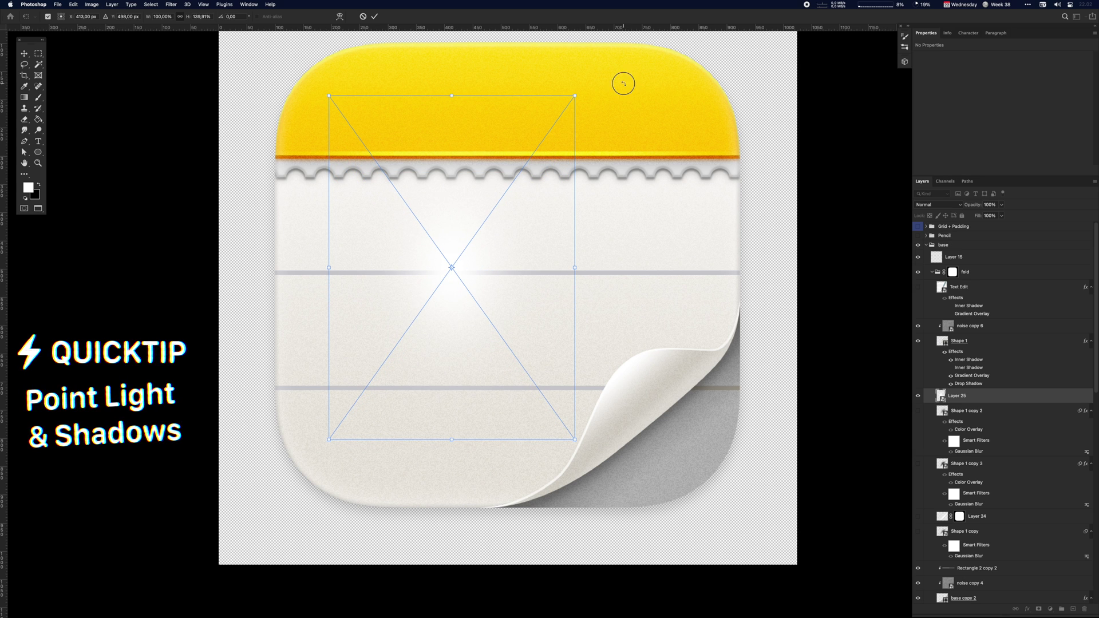
drag(623, 84, 666, 315)
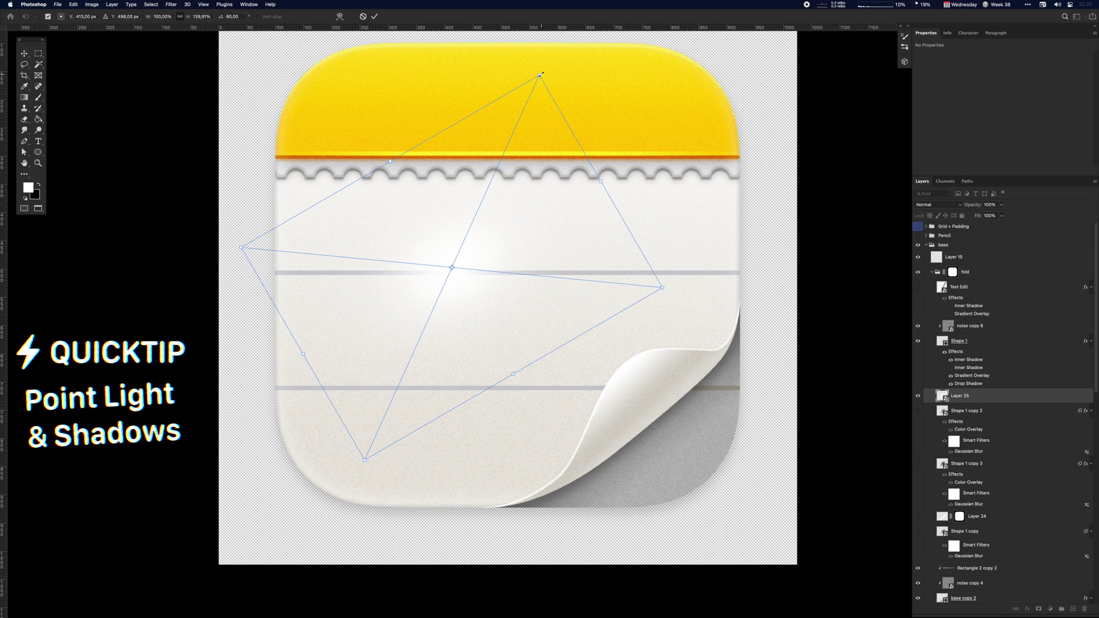
drag(540, 75, 794, 50)
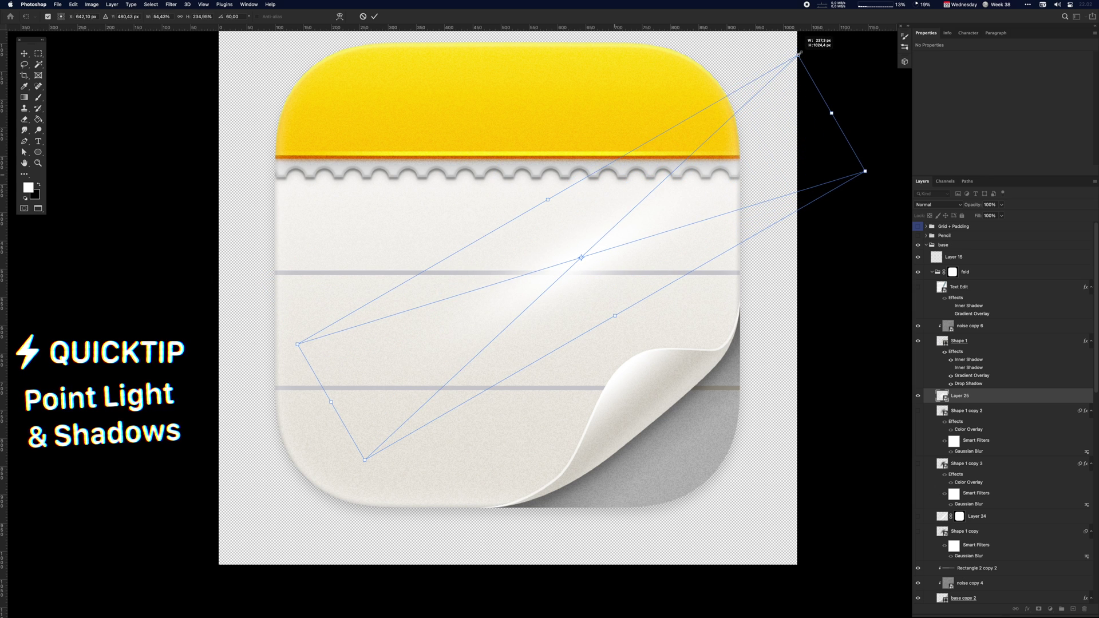
key(Return)
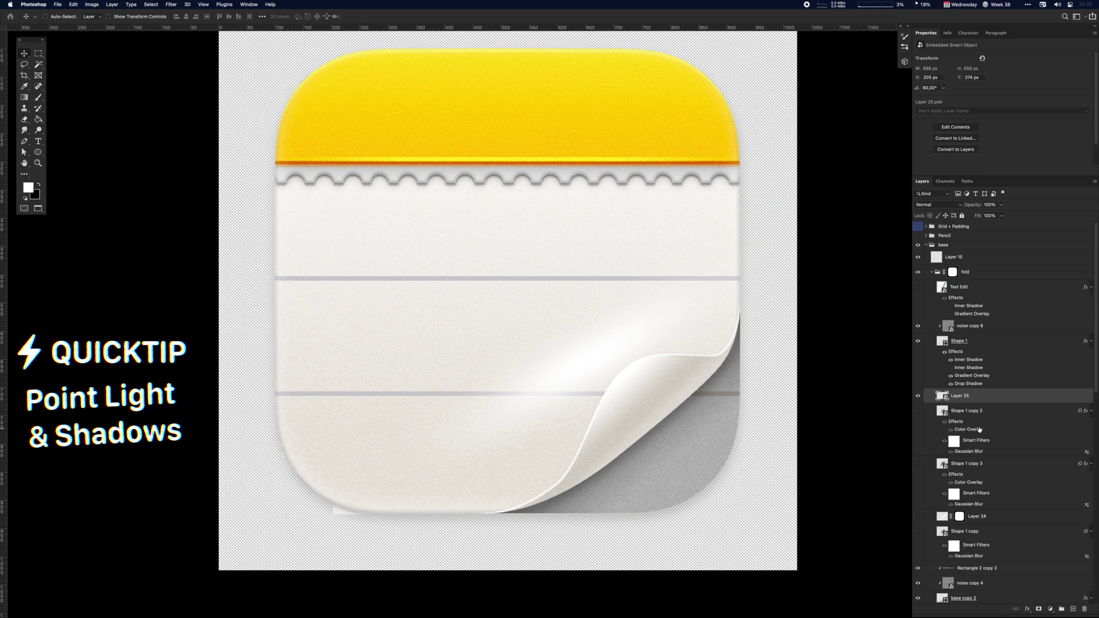
drag(682, 356, 662, 290)
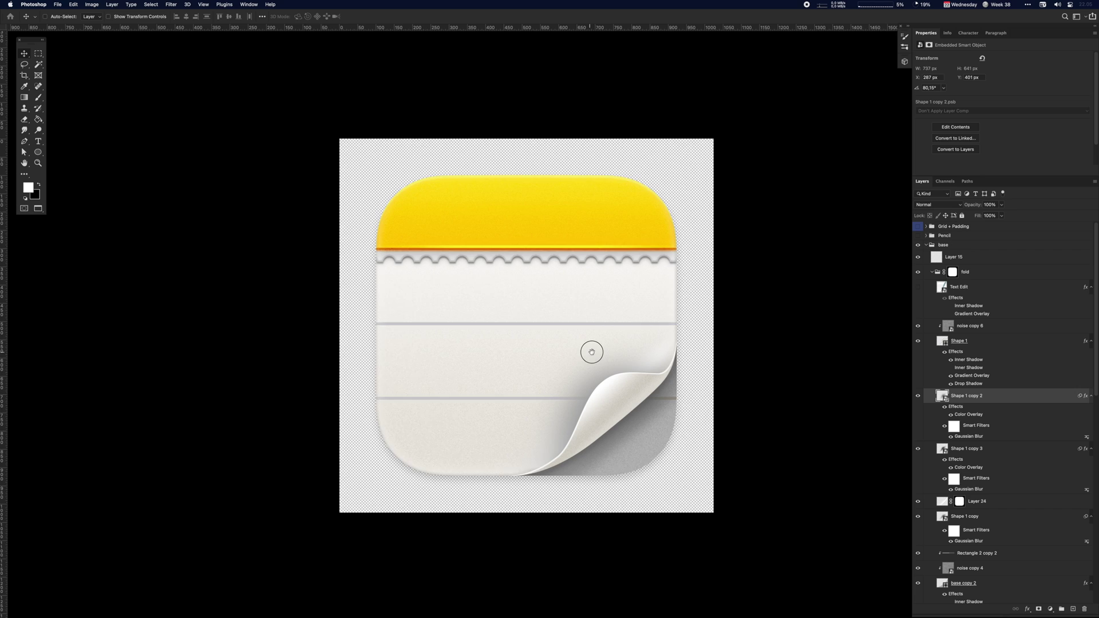
Collapse the fold group, select the Pencil group and choose the Rounded Rectangle Tool.
click(961, 272)
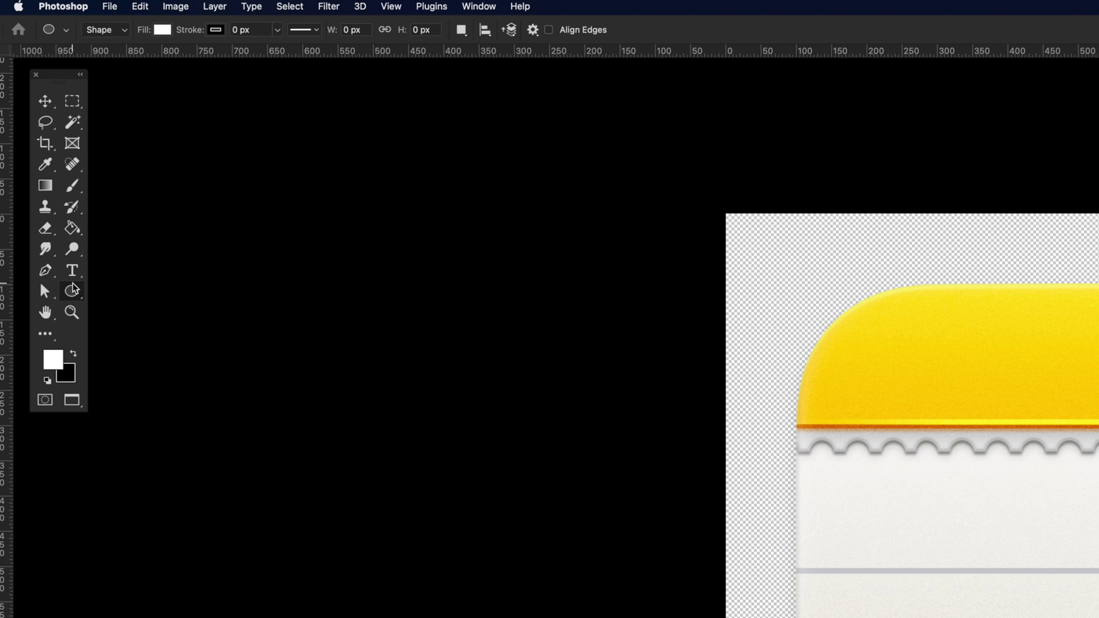
drag(38, 152, 88, 160)
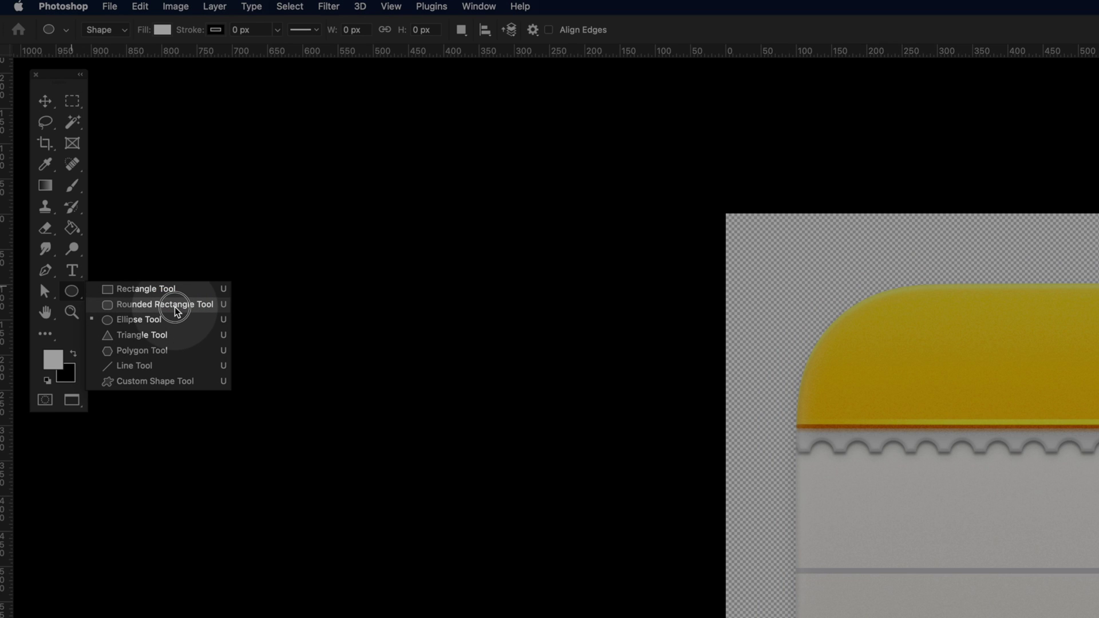
drag(175, 311, 175, 308)
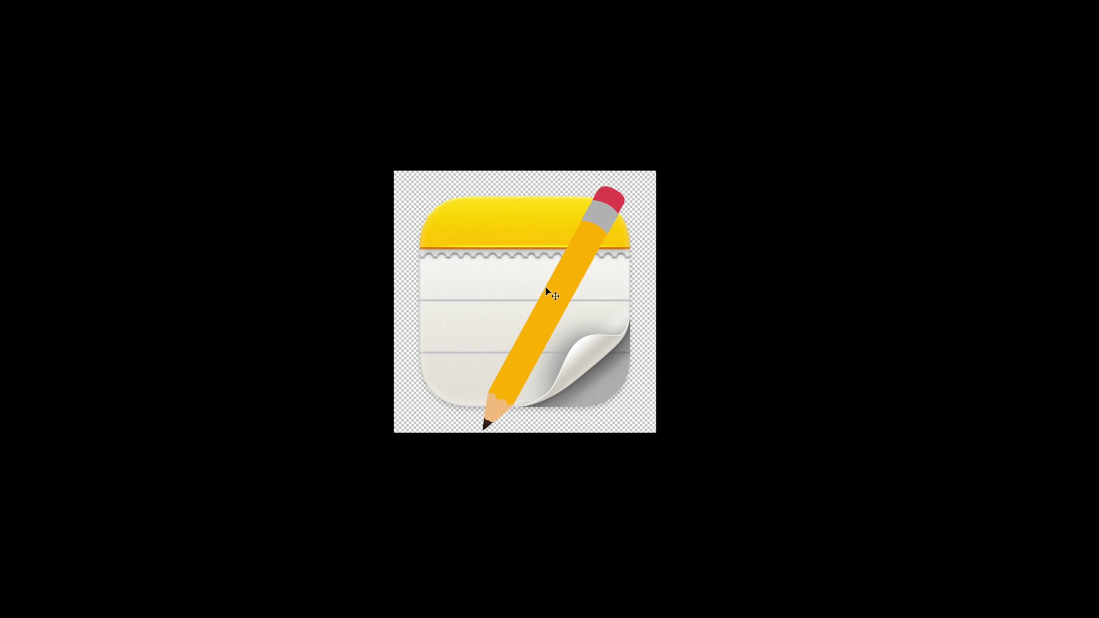
Show the Shadow group so the pencil casts a blurred shadow onto the notepad.
key(super+minus)
key(super+equal)
key(super+equal)
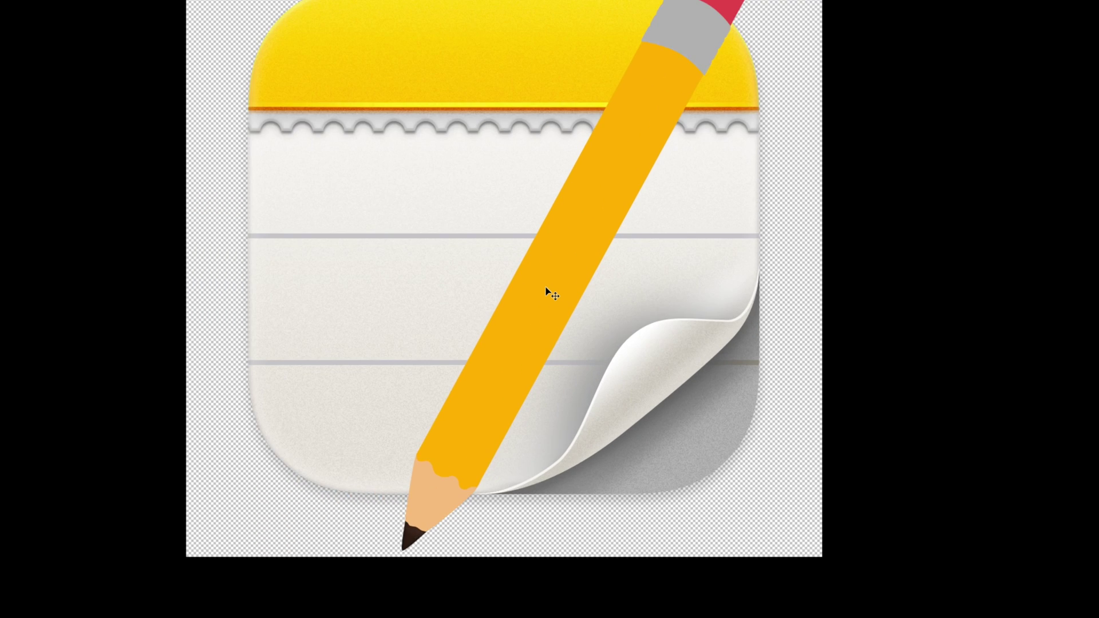
scroll(528, 297, down, 1)
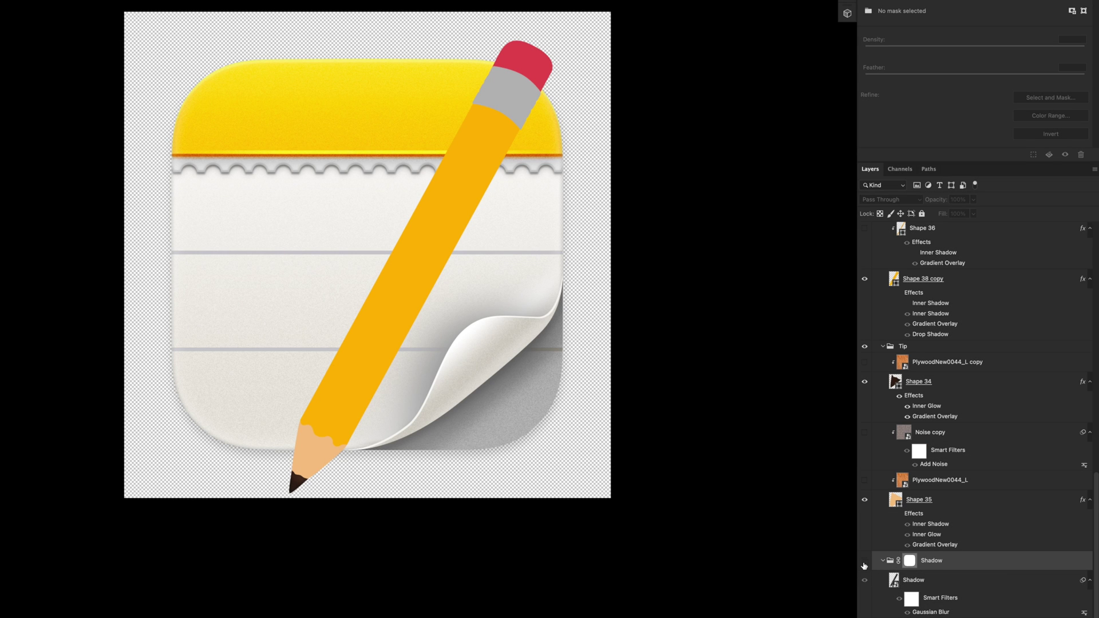
click(864, 563)
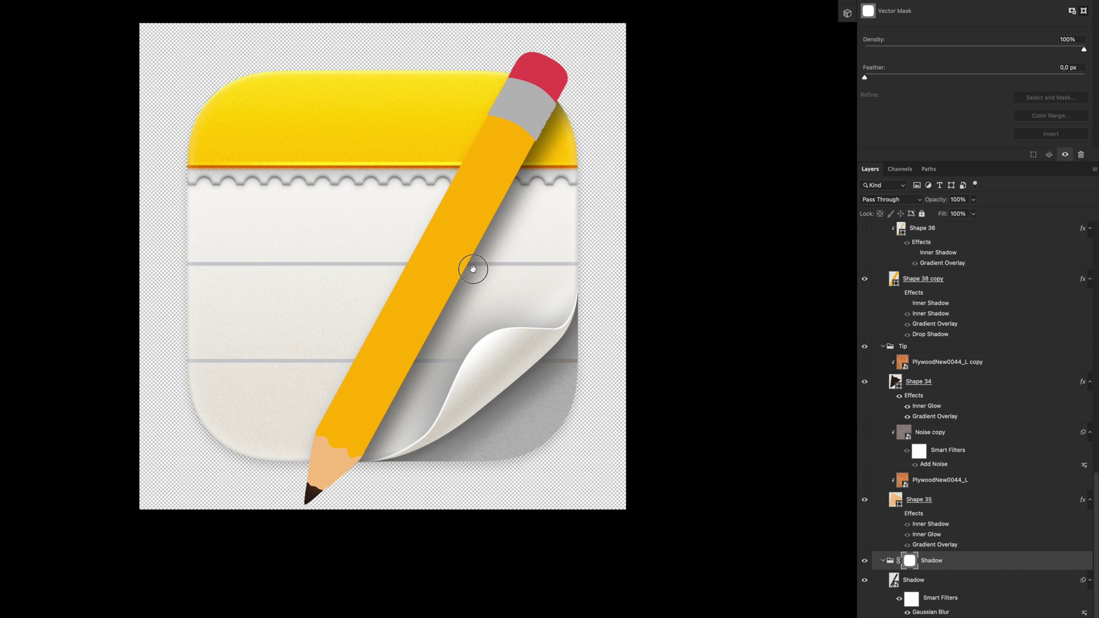
drag(468, 270, 484, 273)
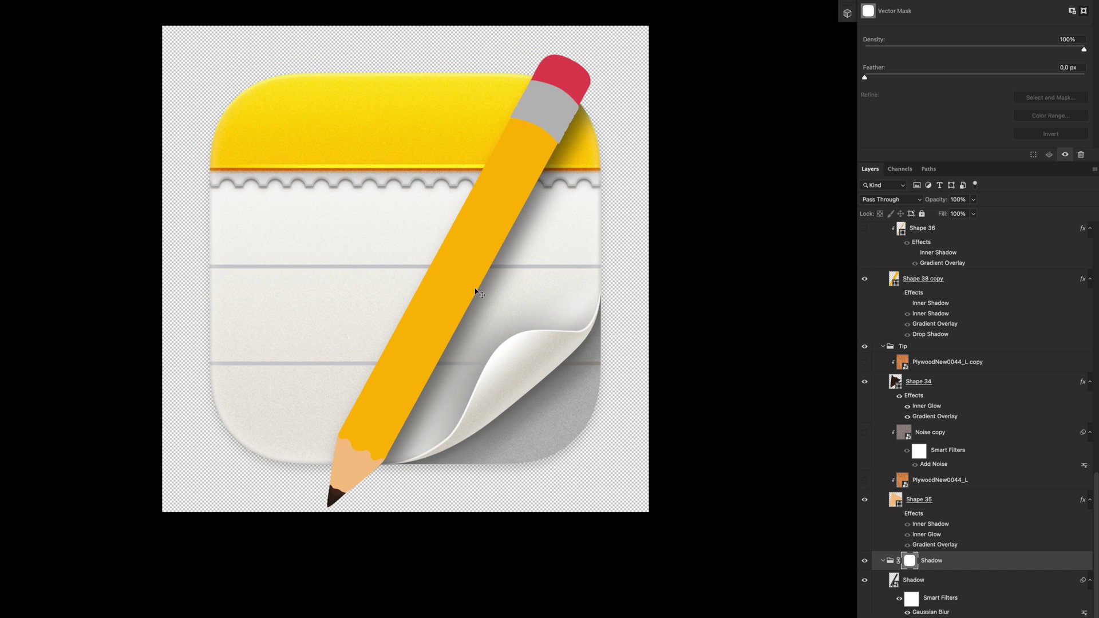
Show the PlywoodNew0044_L texture on the pencil tip, try the Overlay blend mode and set it back to Soft Light.
click(943, 499)
scroll(411, 416, up, 3)
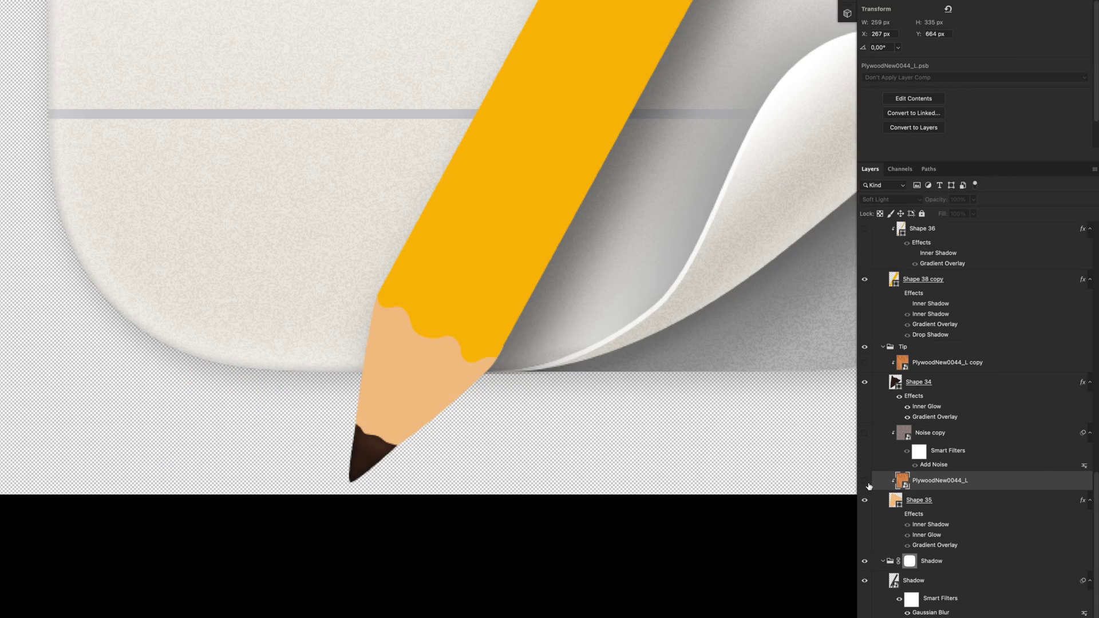
click(867, 482)
key(super+plus)
click(887, 199)
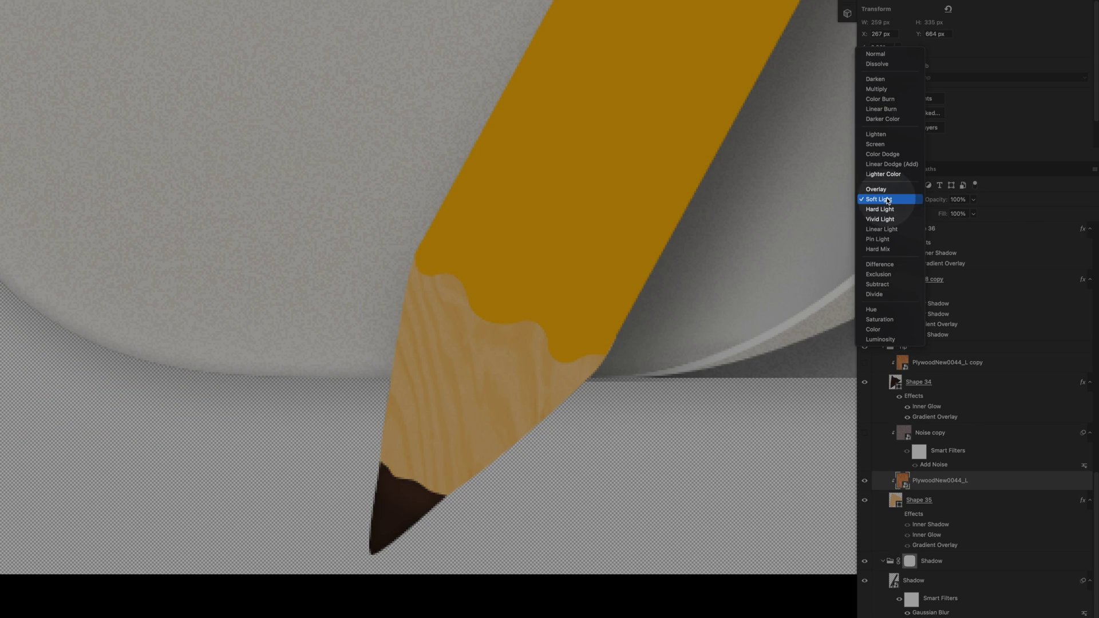
click(887, 190)
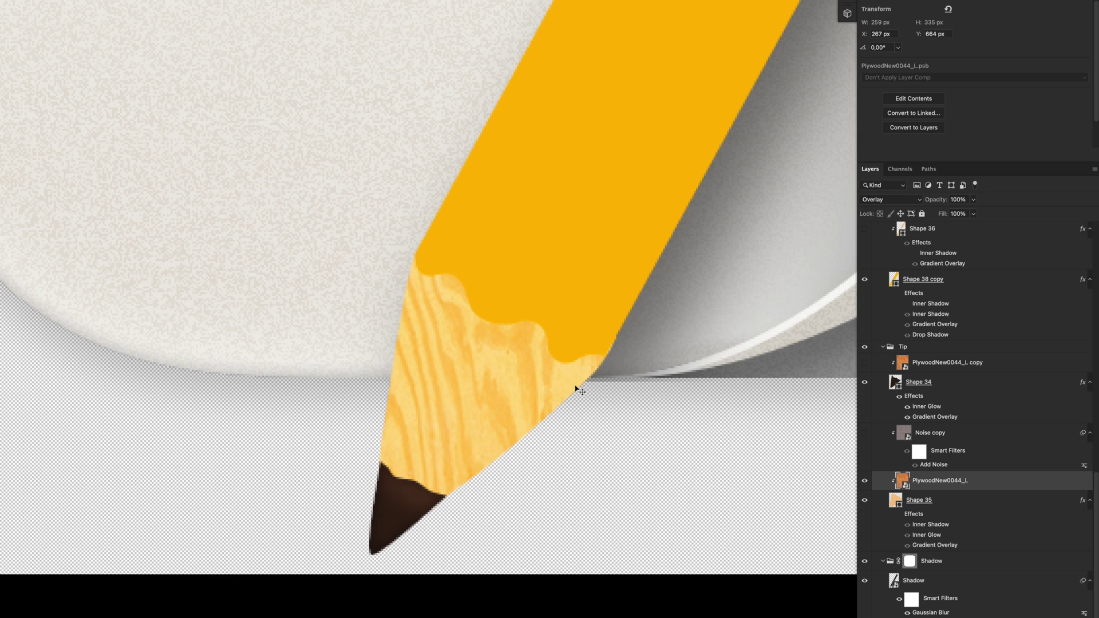
click(883, 199)
click(881, 209)
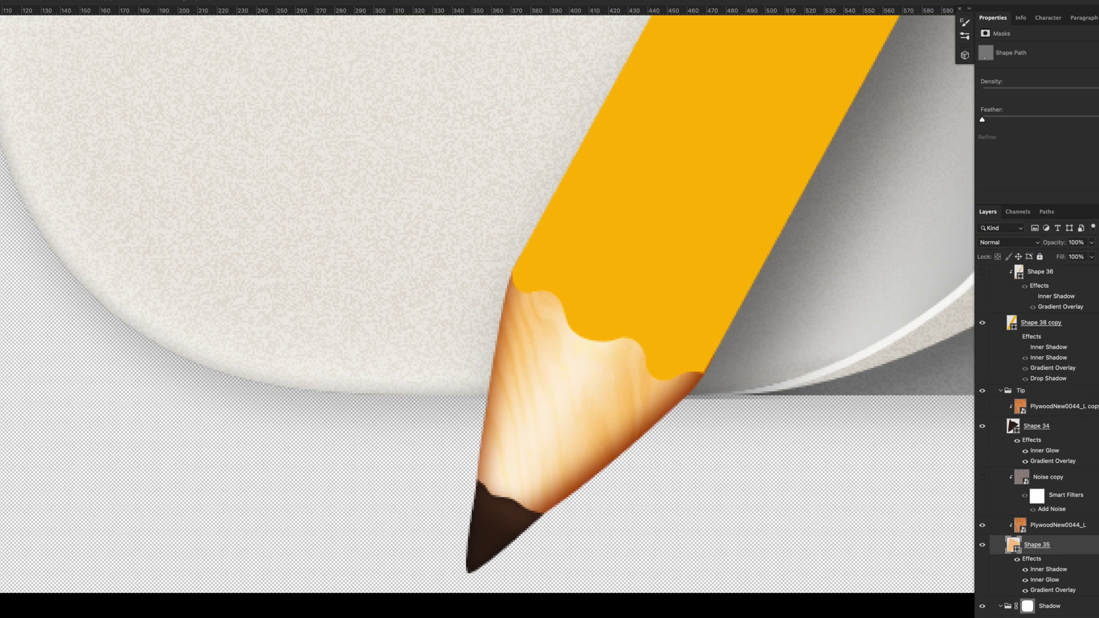
Compare Shape 35 with and without its Inner Shadow, Inner Glow and Gradient Overlay, keeping all three effects enabled.
double_click(1030, 562)
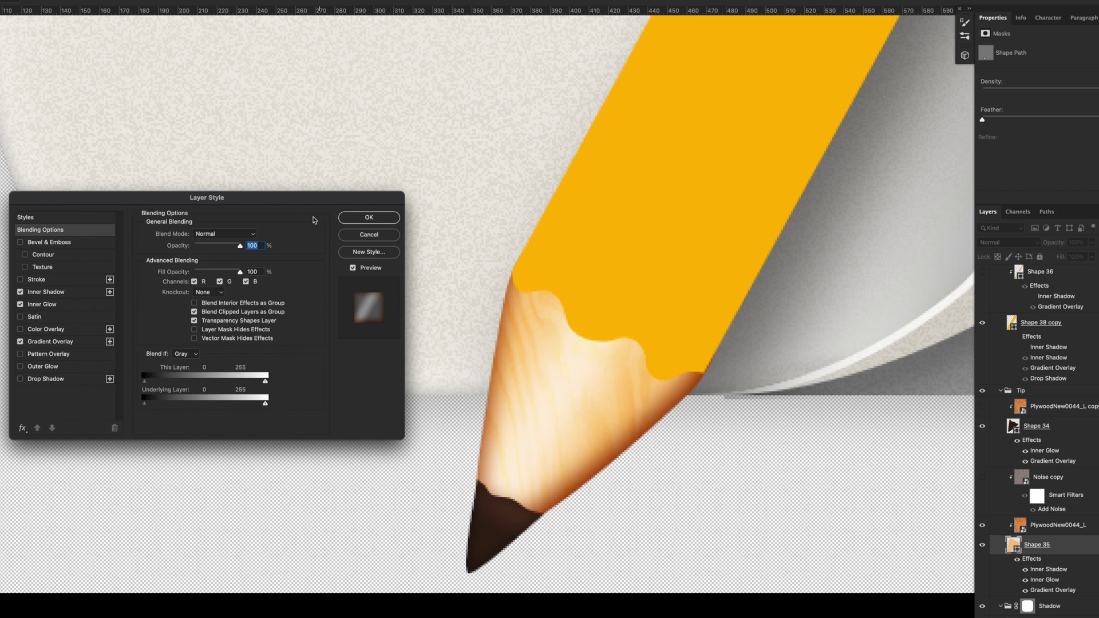
click(20, 292)
click(20, 291)
click(20, 303)
click(20, 304)
click(54, 342)
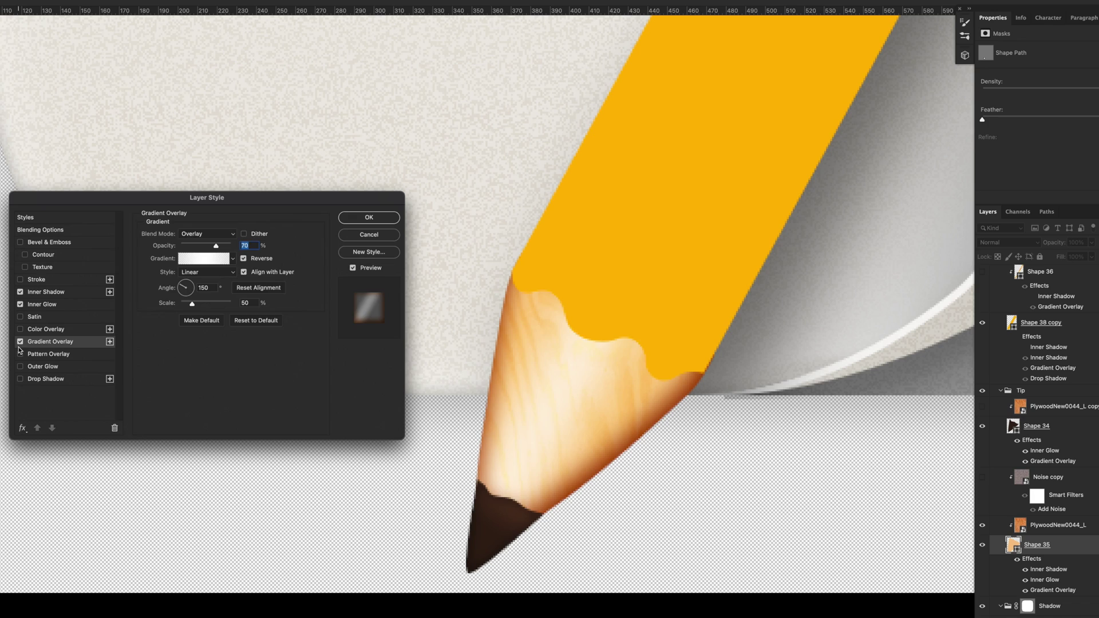
click(20, 341)
click(20, 341)
click(368, 217)
Collapse the Tip group and enable the second Inner Shadow, the Gradient Overlay and the Drop Shadow in Shape 38 copy's layer style.
click(1005, 394)
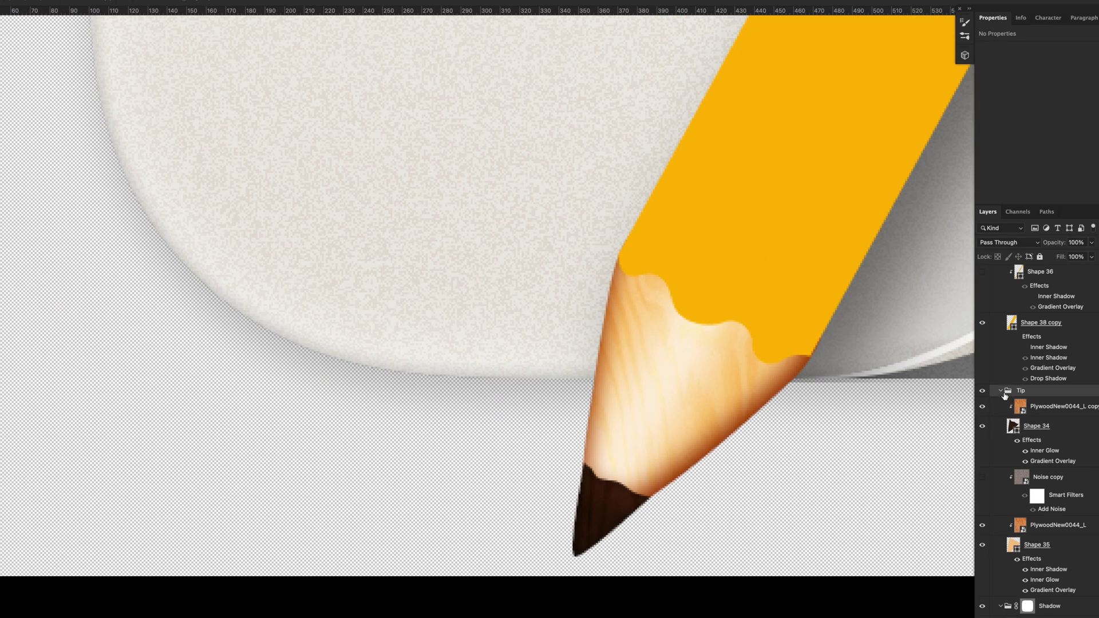
click(1001, 392)
mouse_move(761, 272)
mouse_down()
mouse_move(586, 463)
mouse_move(547, 525)
mouse_up()
scroll(612, 440, down, 3)
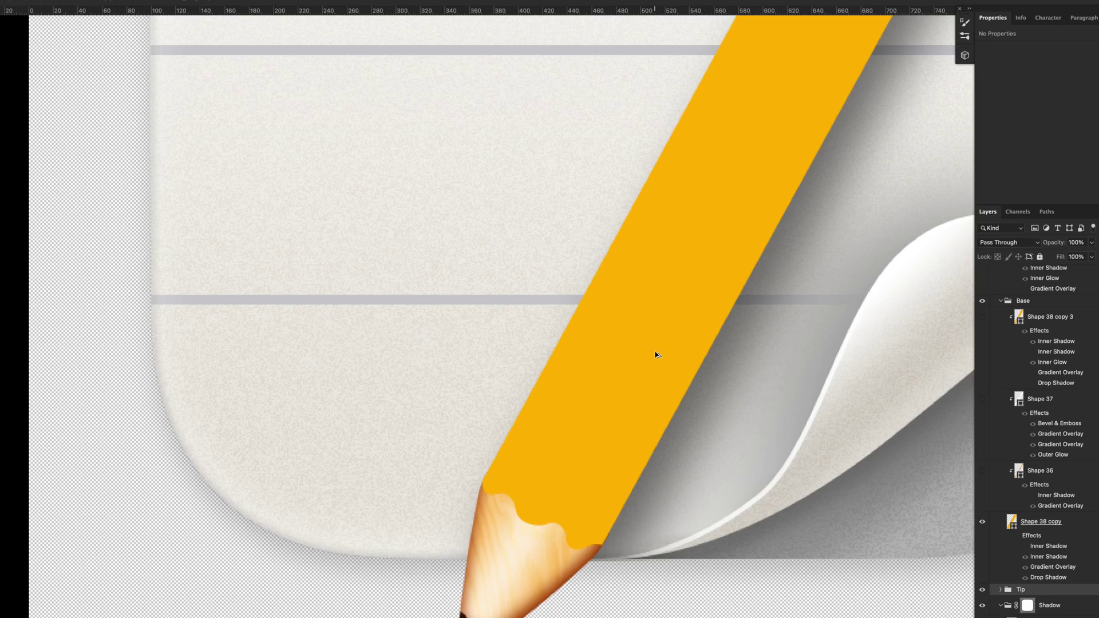
scroll(655, 351, down, 3)
drag(711, 263, 624, 353)
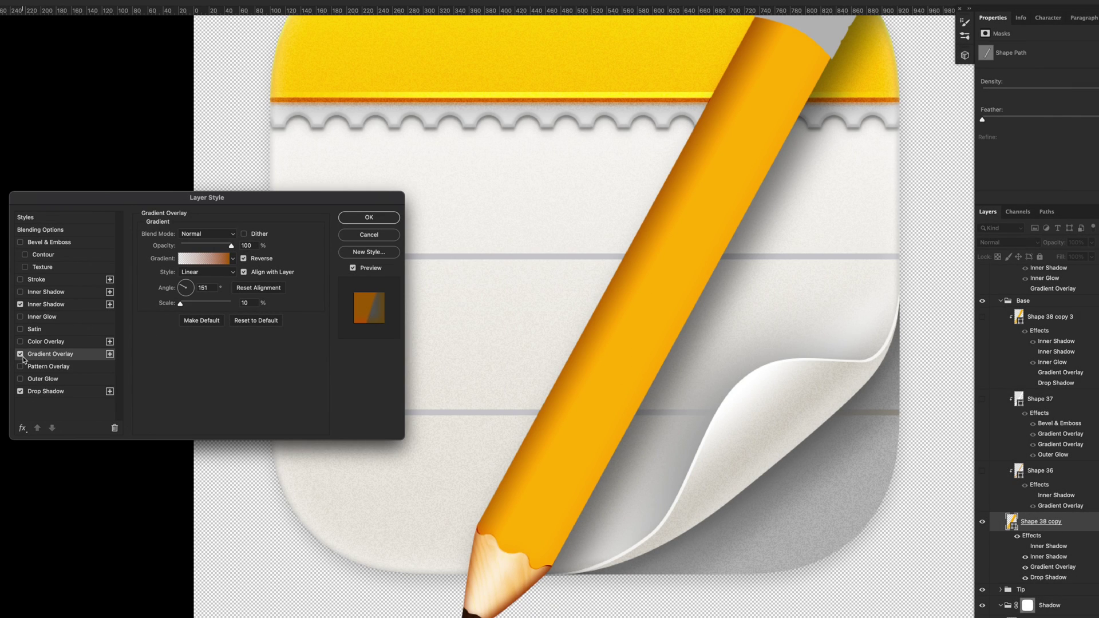
click(20, 354)
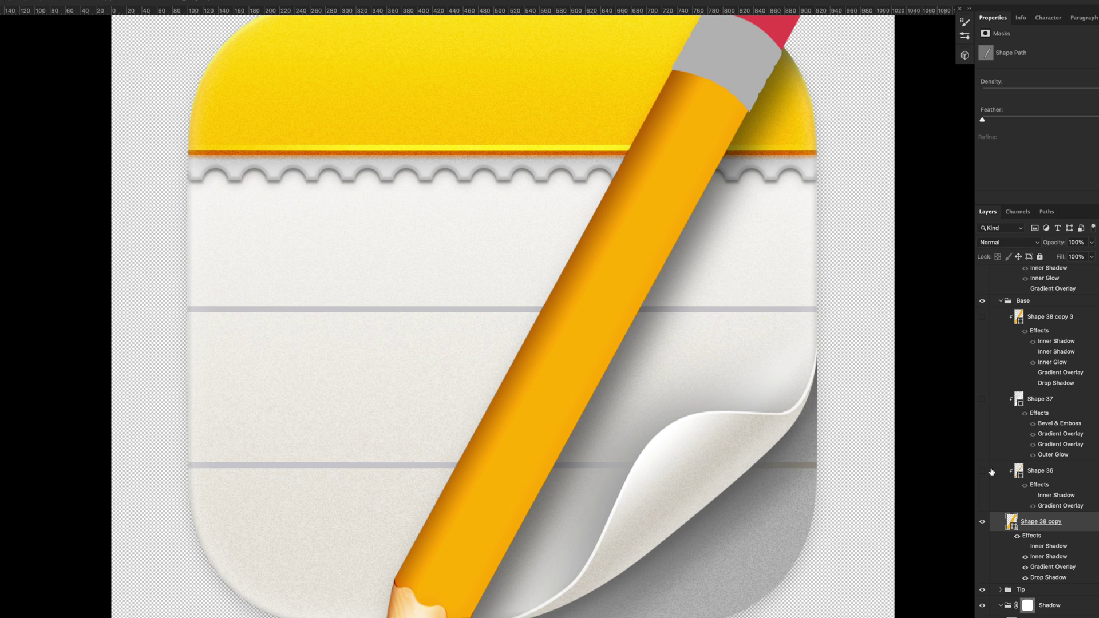
drag(486, 324, 471, 316)
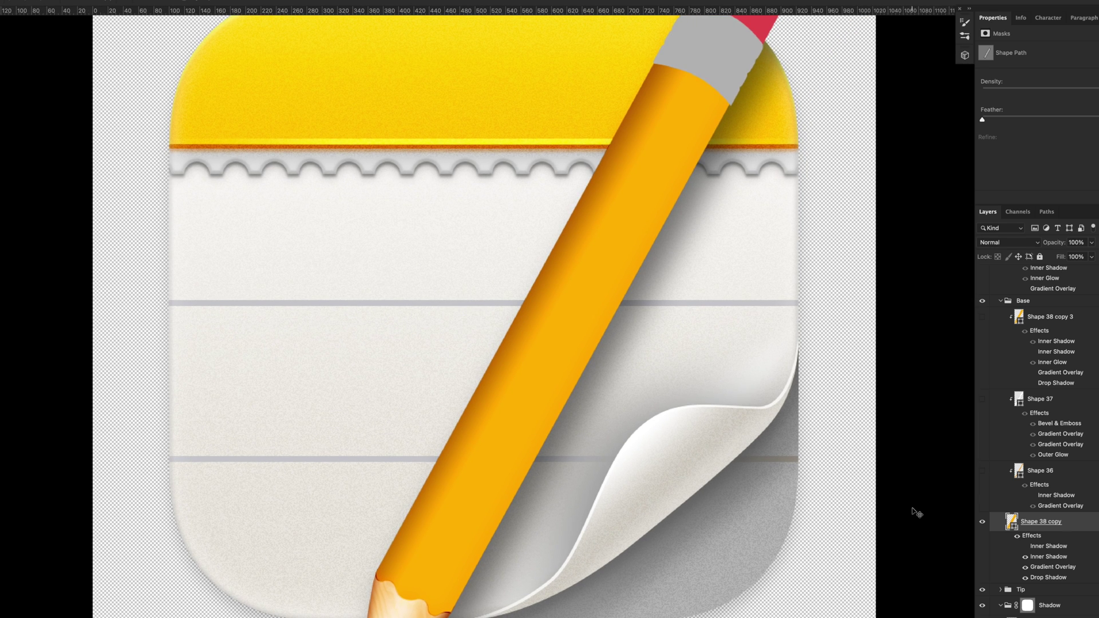
Show the Shape 36, Shape 37 and Shape 38 copy 3 layers clipped to the pencil body, and select Shape 36.
click(982, 471)
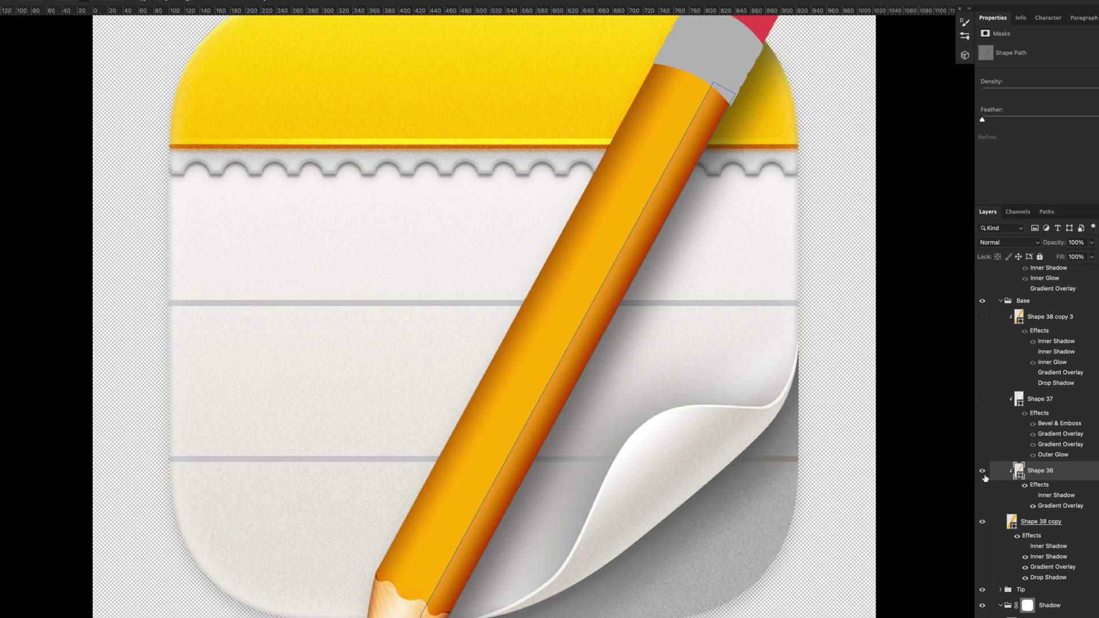
click(983, 475)
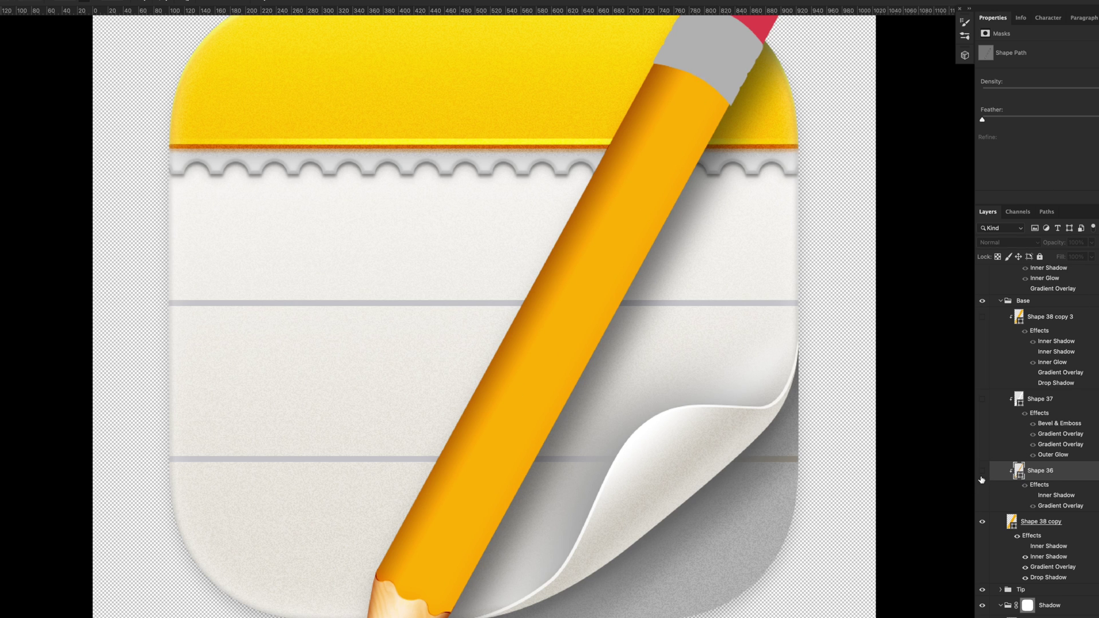
drag(982, 475, 982, 316)
click(1059, 316)
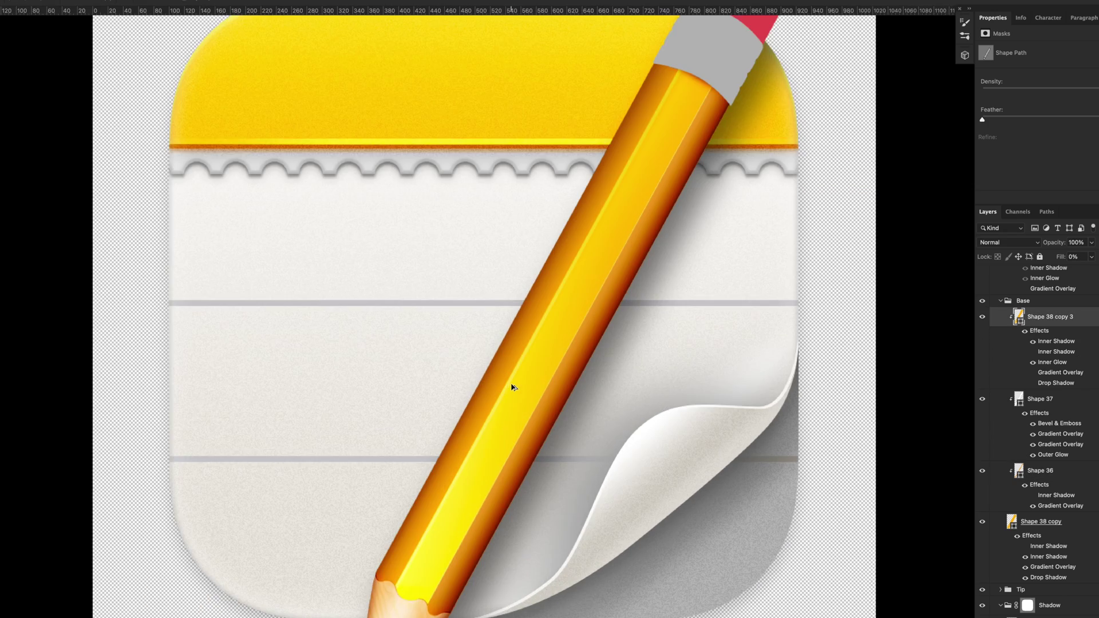
click(1014, 474)
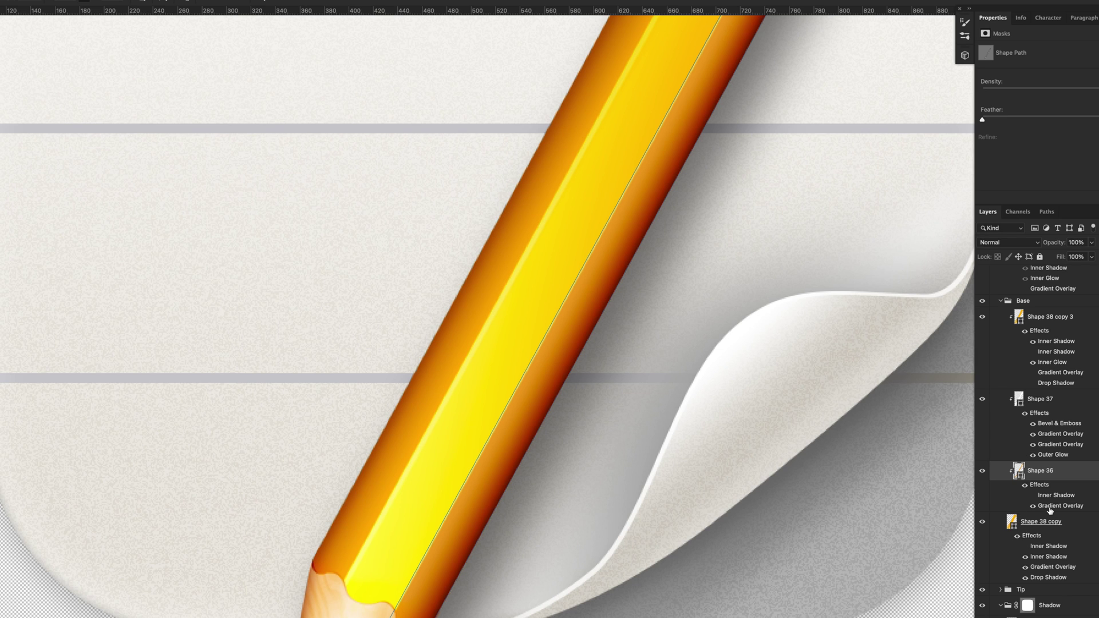
Compare Shape 36 with and without its Gradient Overlay, keep the overlay enabled, and select Shape 38 copy 3.
click(1033, 507)
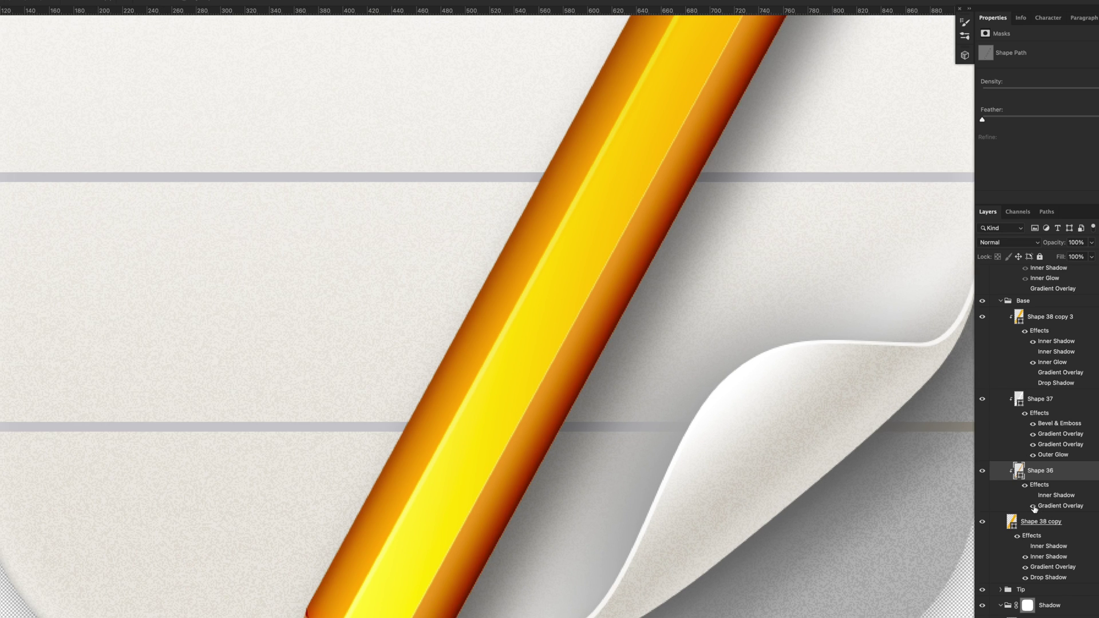
click(1032, 507)
click(1033, 507)
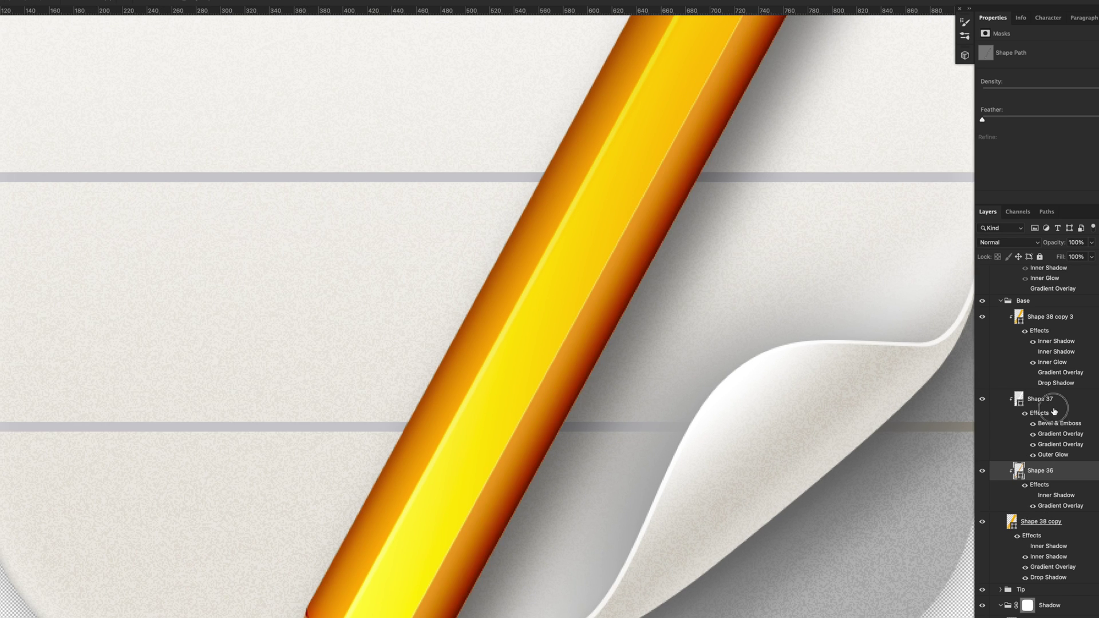
click(1053, 409)
drag(366, 286, 420, 327)
click(552, 429)
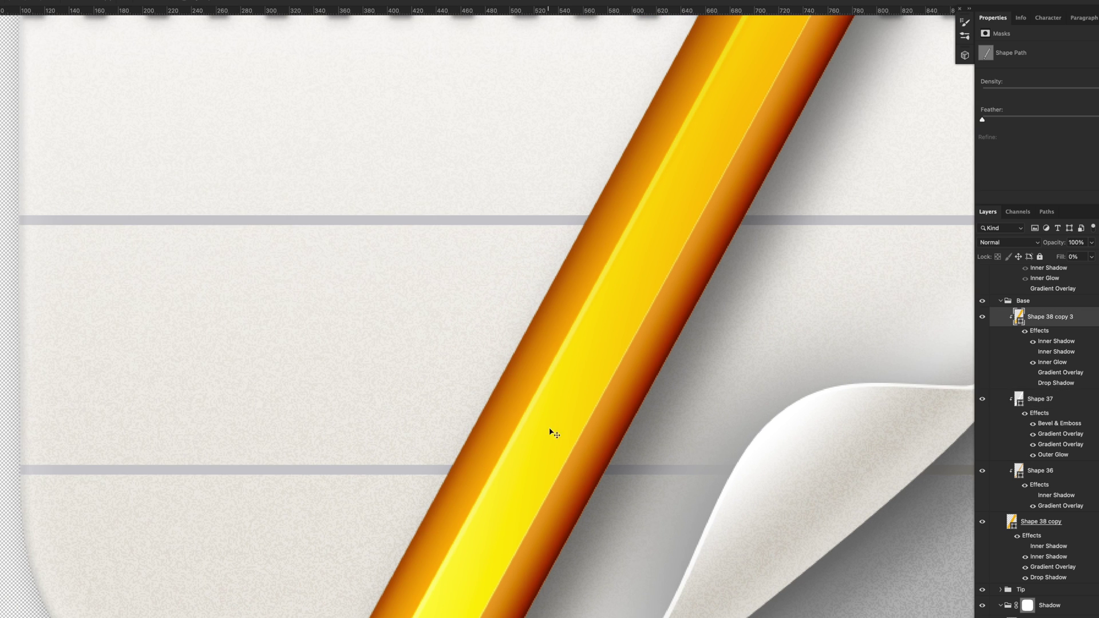
drag(607, 427, 597, 430)
key(ctrl+0)
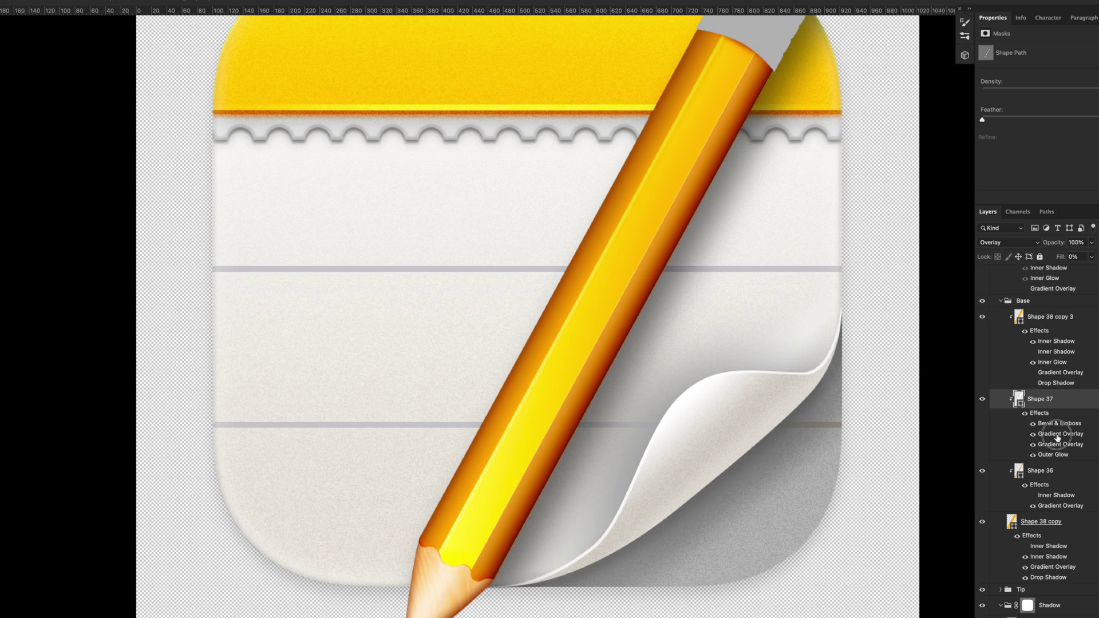
Open Shape 37's Gradient Overlay settings and compare the pencil with and without each of its two Gradient Overlays, keeping both enabled.
double_click(1057, 436)
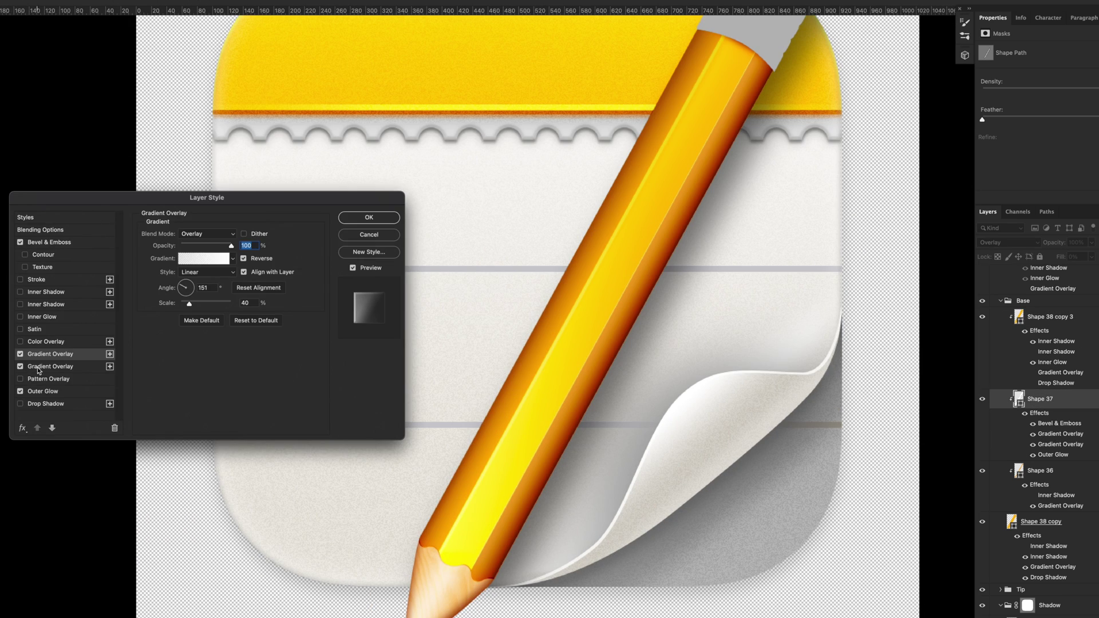
click(20, 354)
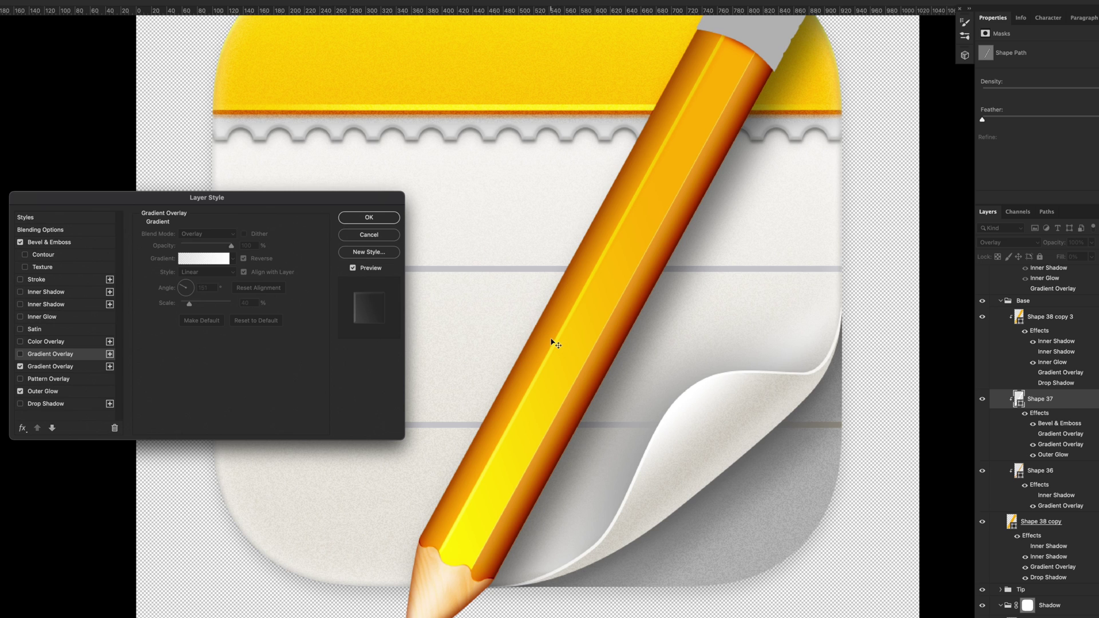
click(20, 354)
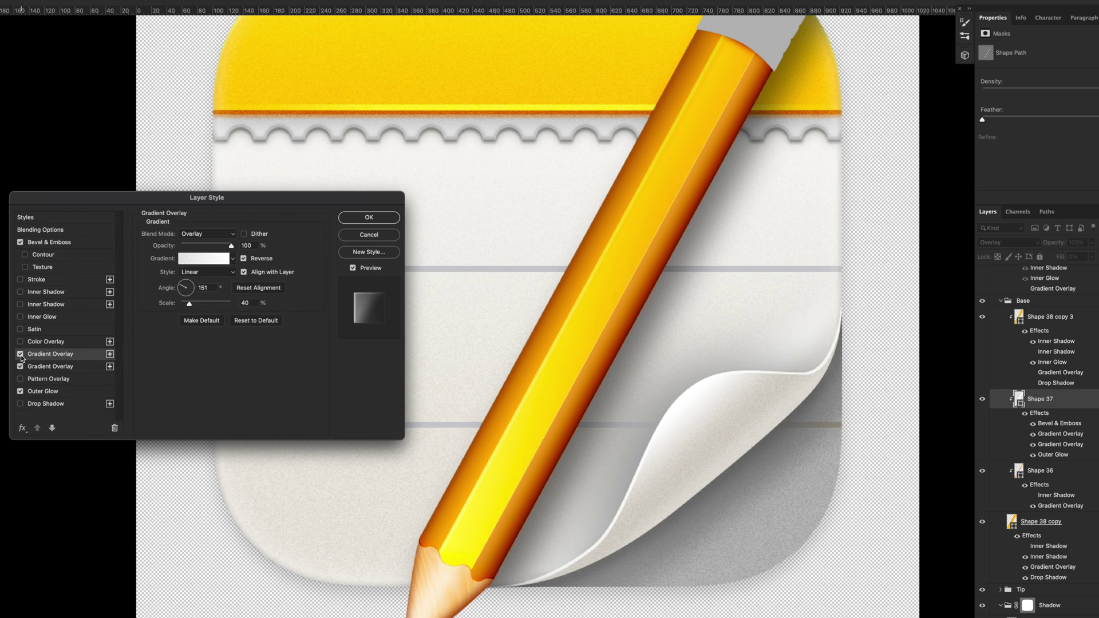
click(20, 354)
click(20, 354)
click(20, 355)
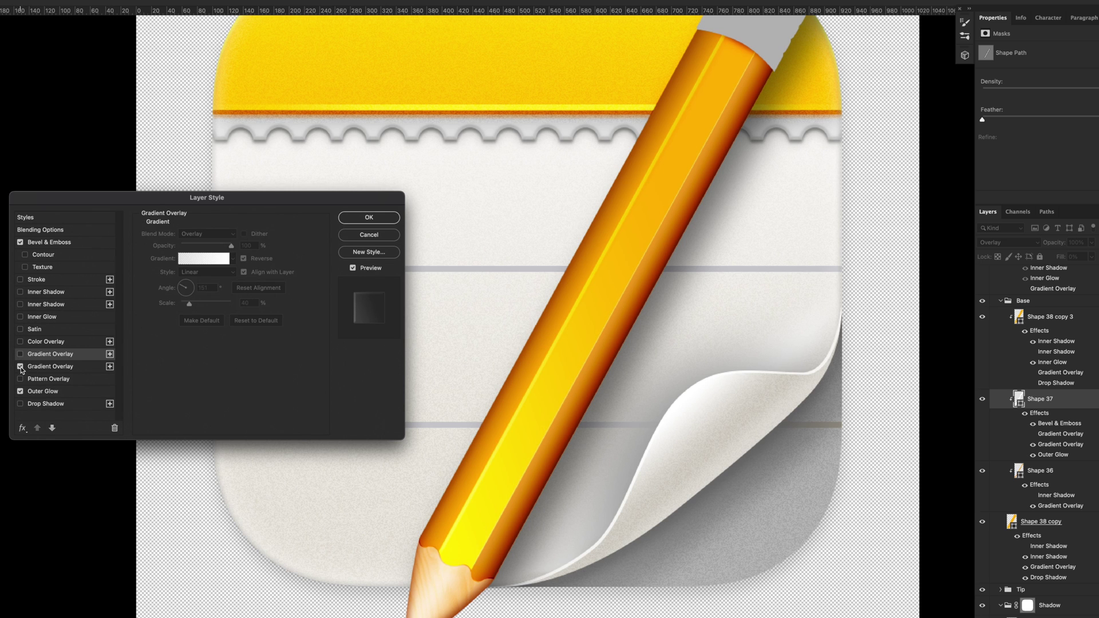
click(21, 367)
click(21, 367)
click(20, 355)
click(20, 355)
click(20, 354)
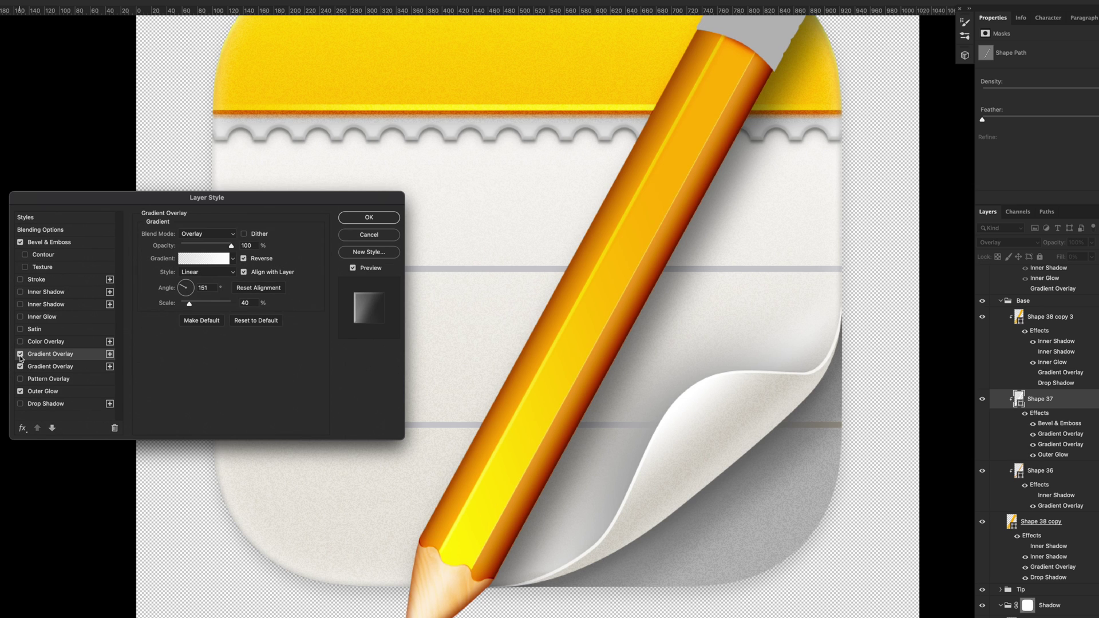
Examine Shape 37's Outer Glow settings and compare its edges with and without Bevel & Emboss, keeping both effects enabled.
click(27, 391)
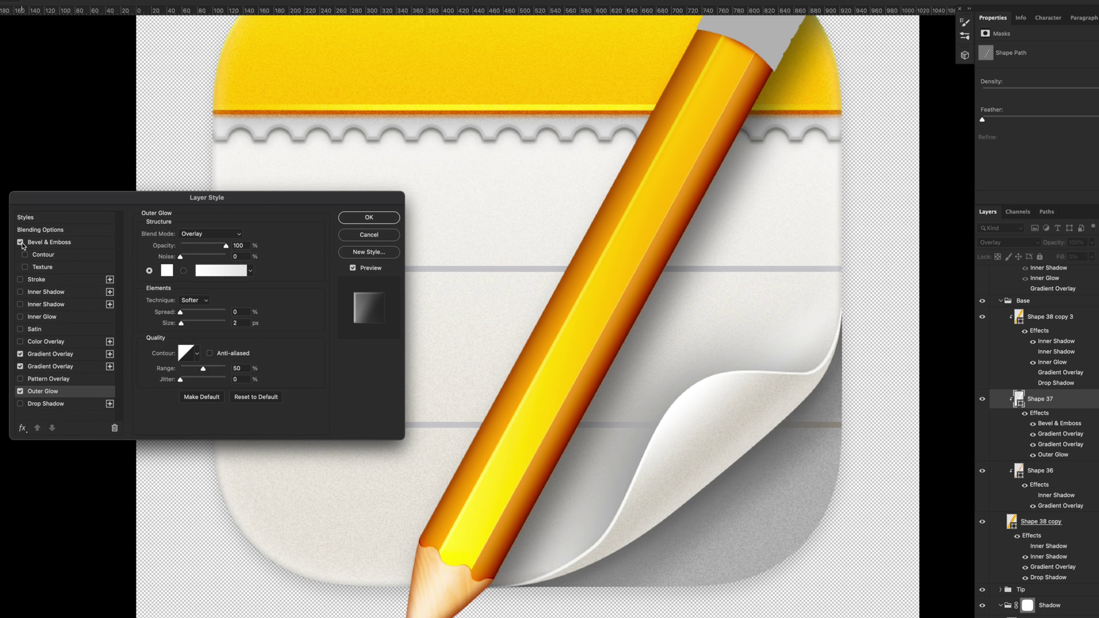
click(21, 242)
click(21, 242)
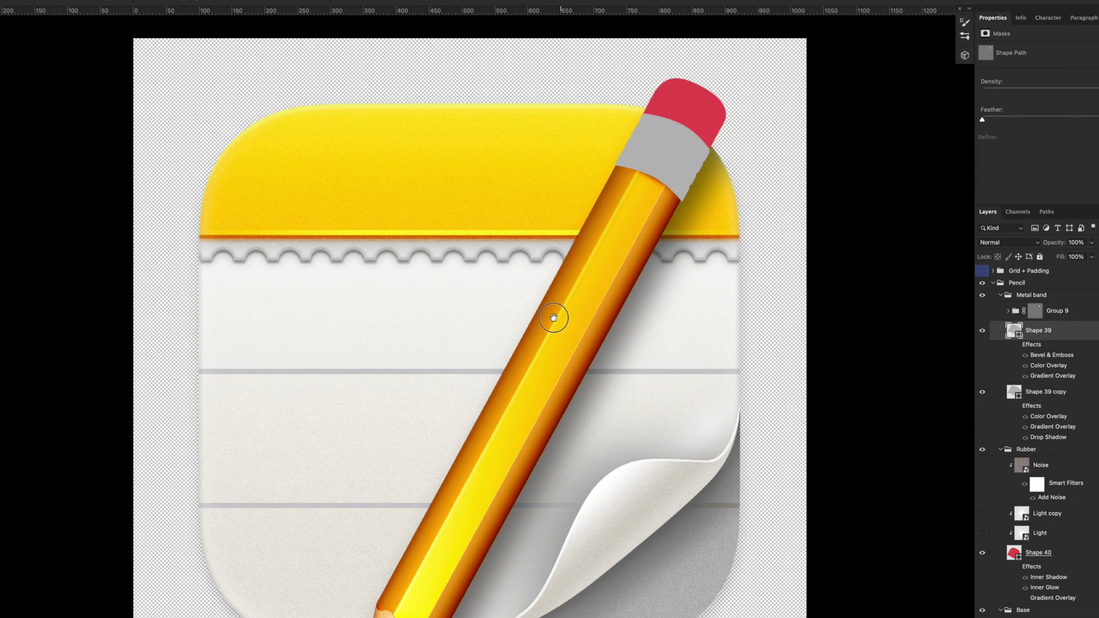
Enable the layer effects of Shape 39 and Shape 39 copy in the Metal band group and show Group 9.
scroll(642, 293, up, 10)
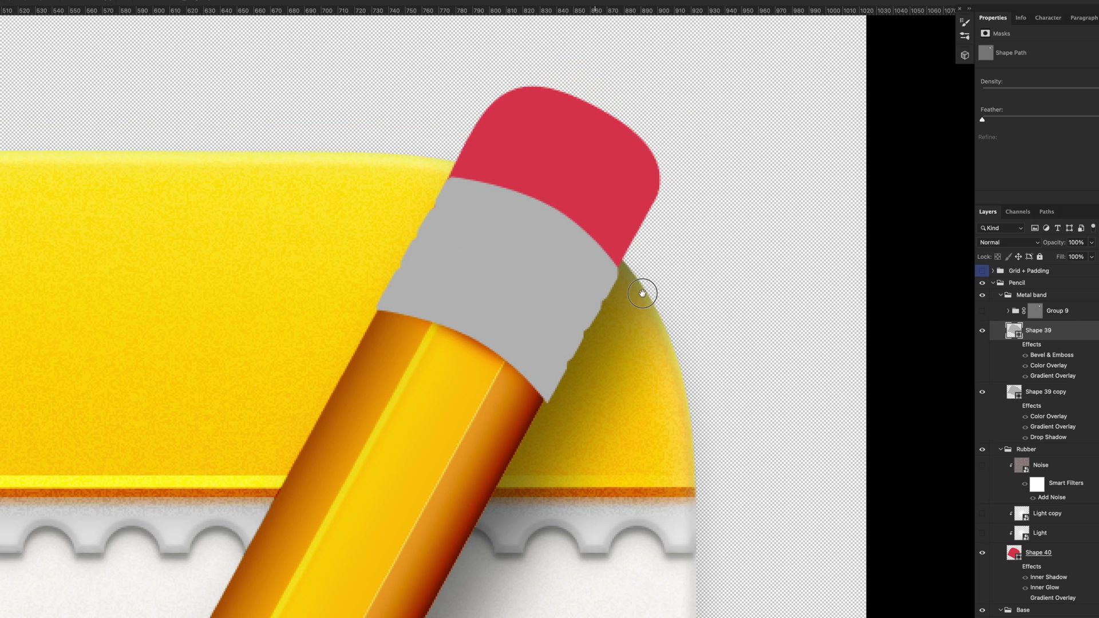
drag(570, 244, 541, 281)
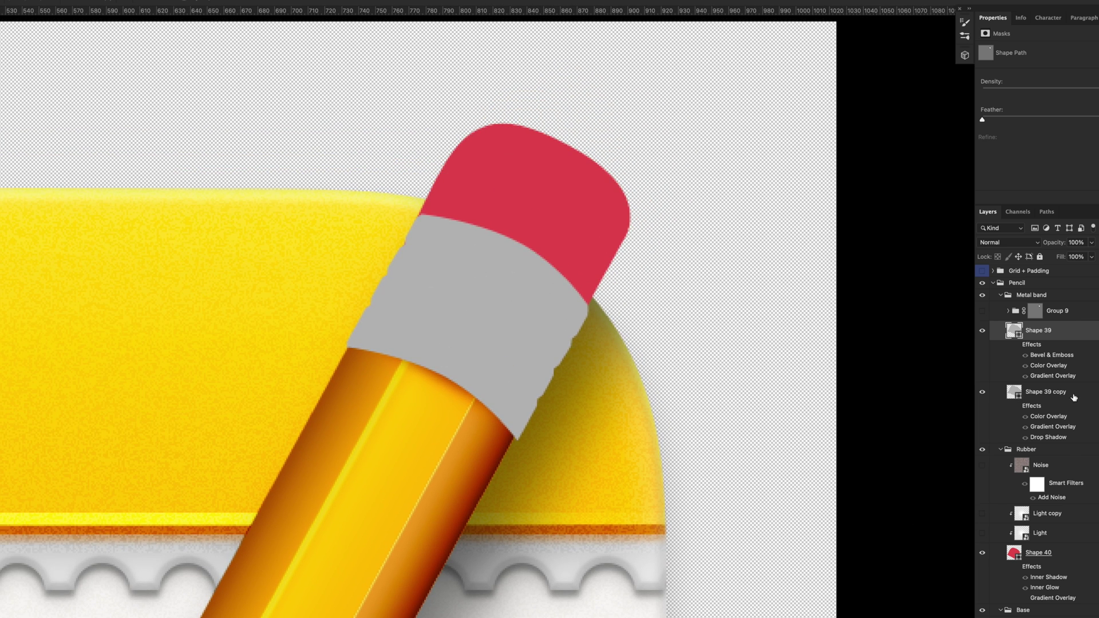
click(1017, 344)
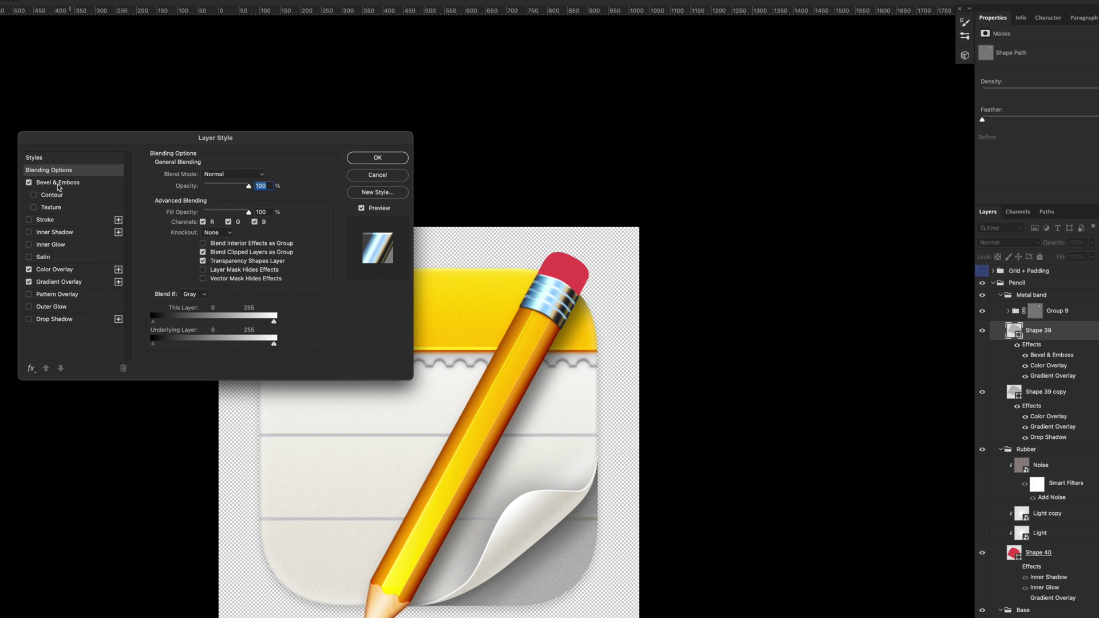
Compare the metal band with and without Shape 39's Gradient Overlay, keep it enabled, and examine its gradient.
click(29, 282)
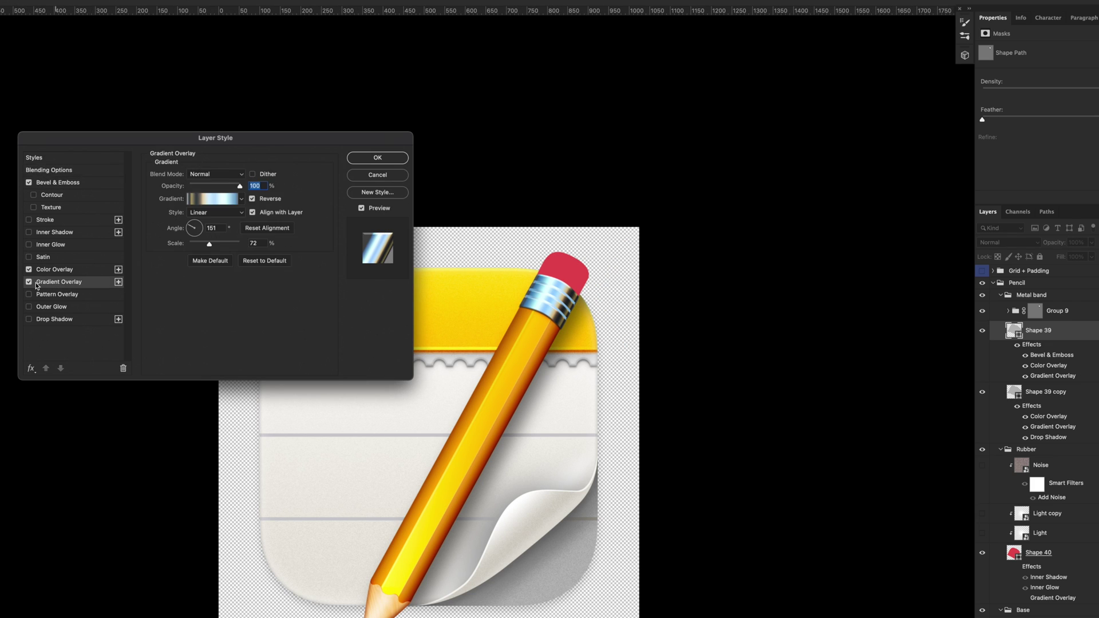
click(28, 282)
click(28, 283)
click(200, 203)
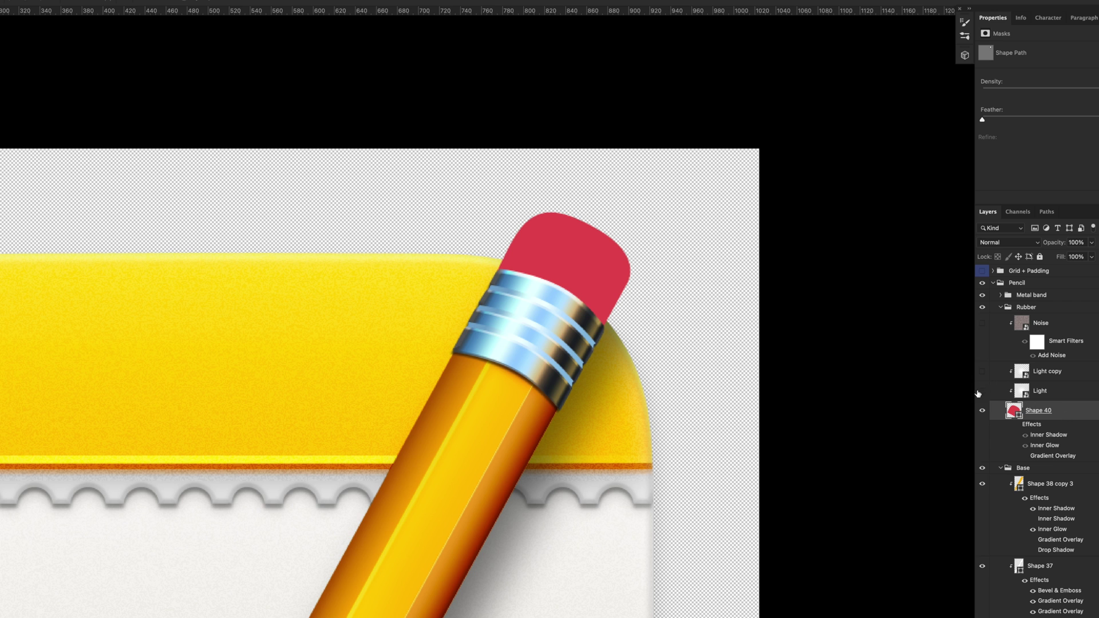
Enable Shape 40's Inner Shadow and Inner Glow, show the Light, Light copy and Noise layers on the rubber, and select the Rubber group.
drag(542, 432, 609, 376)
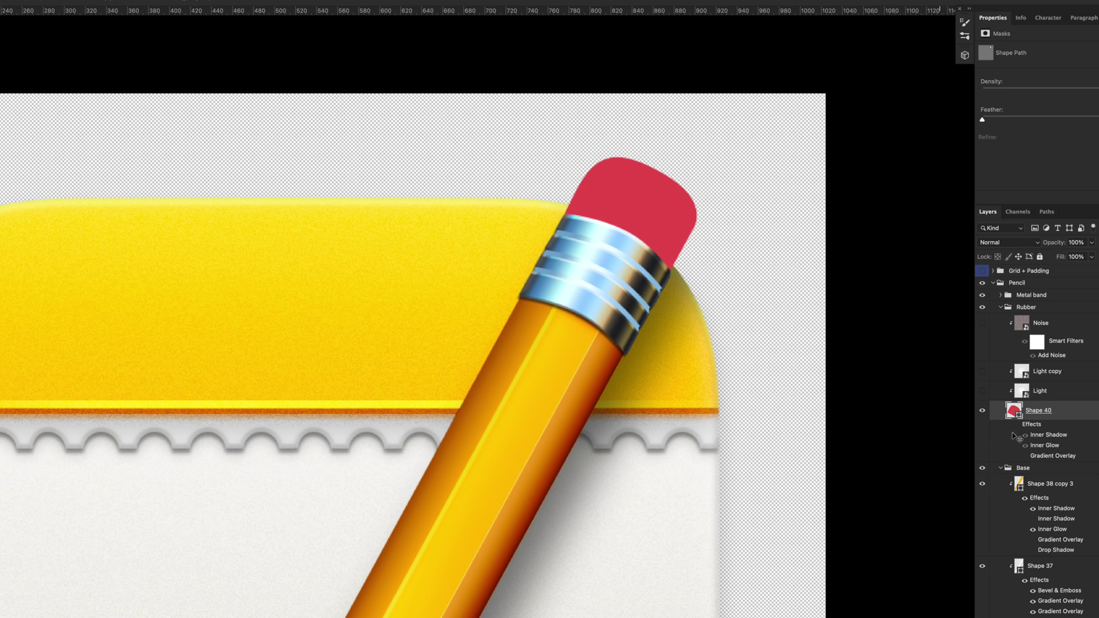
drag(826, 337, 784, 372)
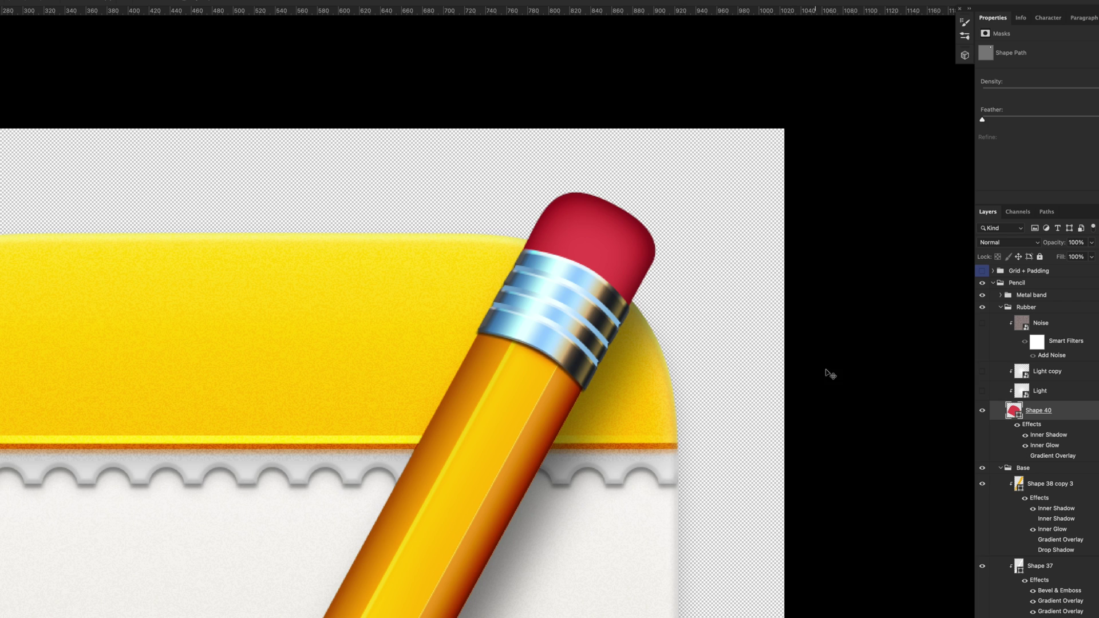
click(983, 372)
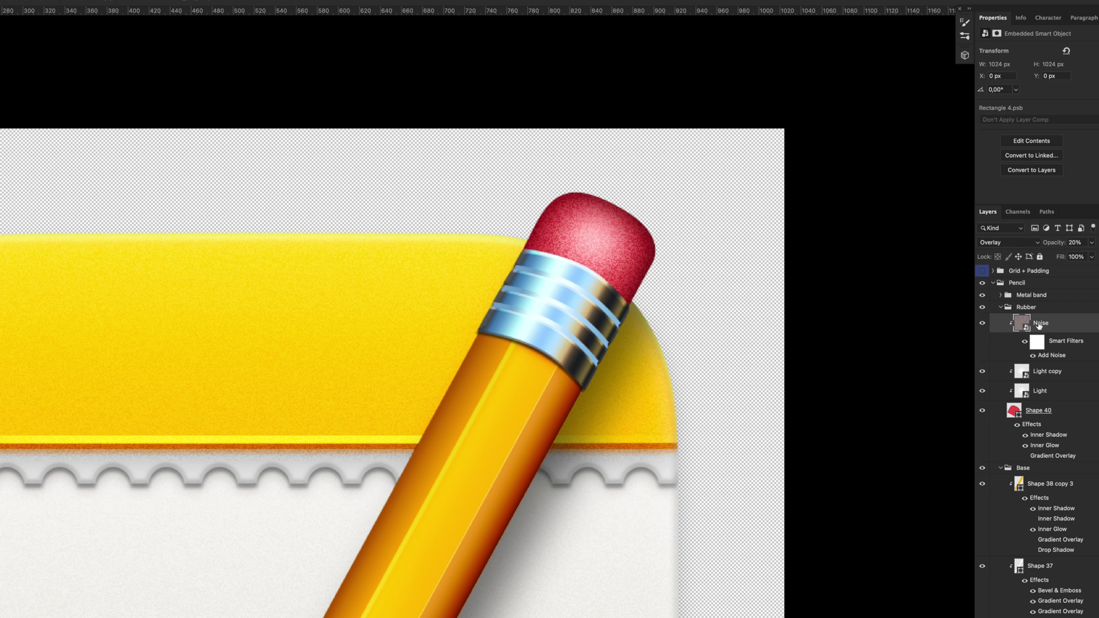
scroll(617, 299, down, 2)
scroll(612, 313, down, 3)
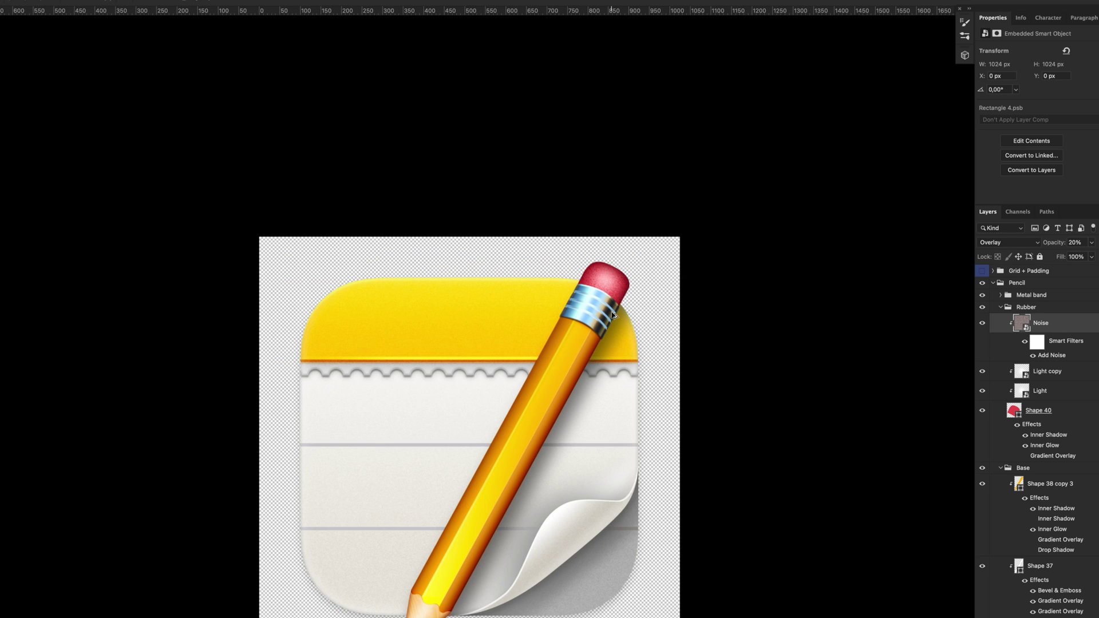
drag(585, 344, 612, 331)
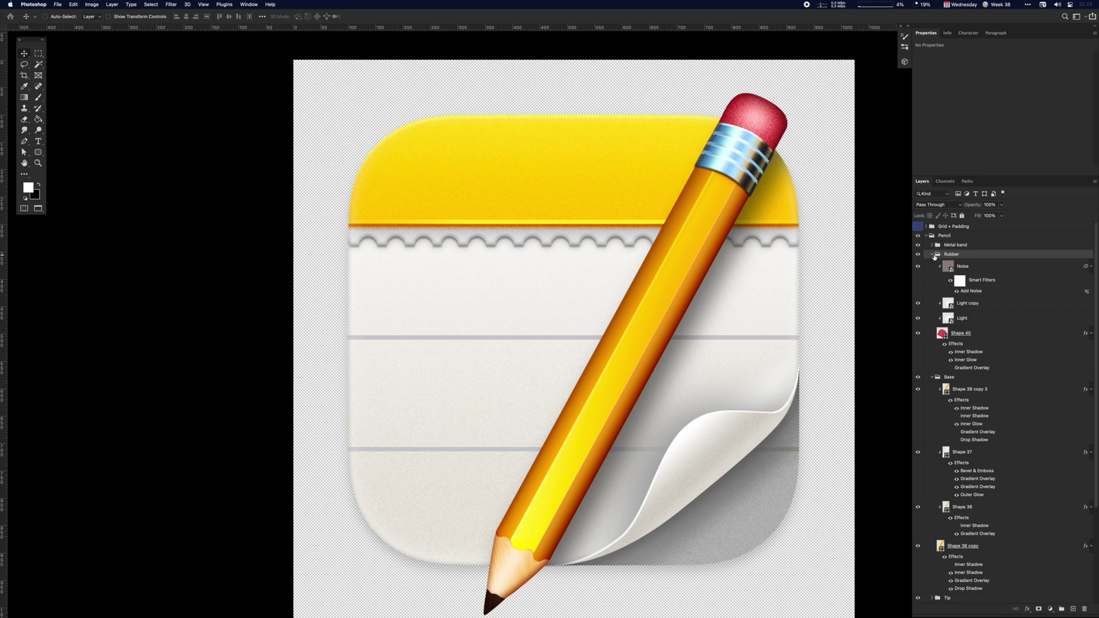
drag(712, 303, 687, 286)
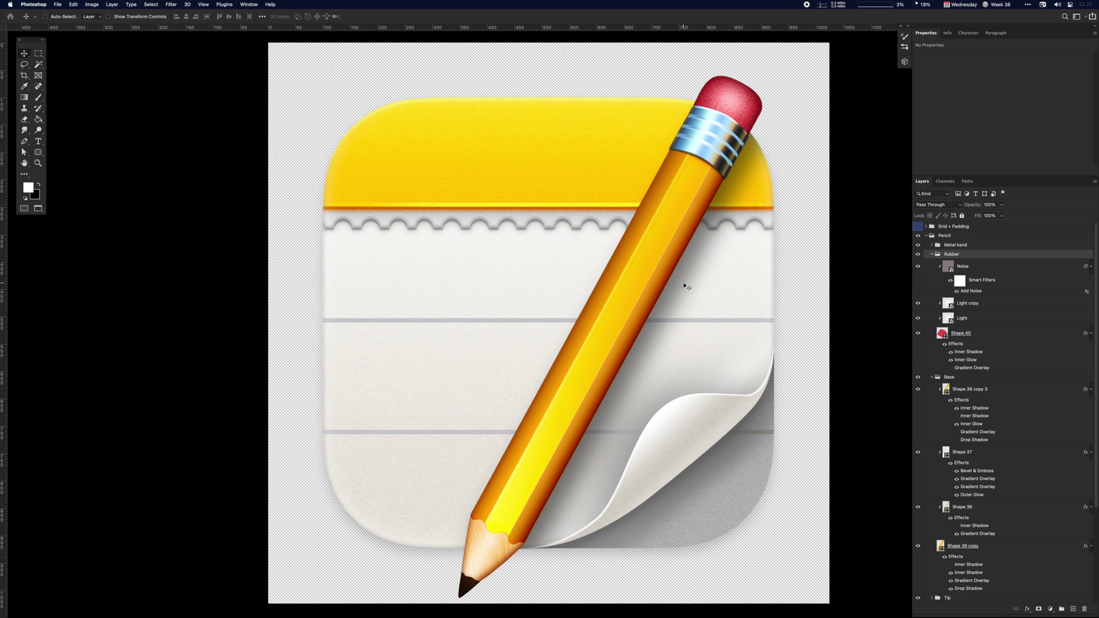